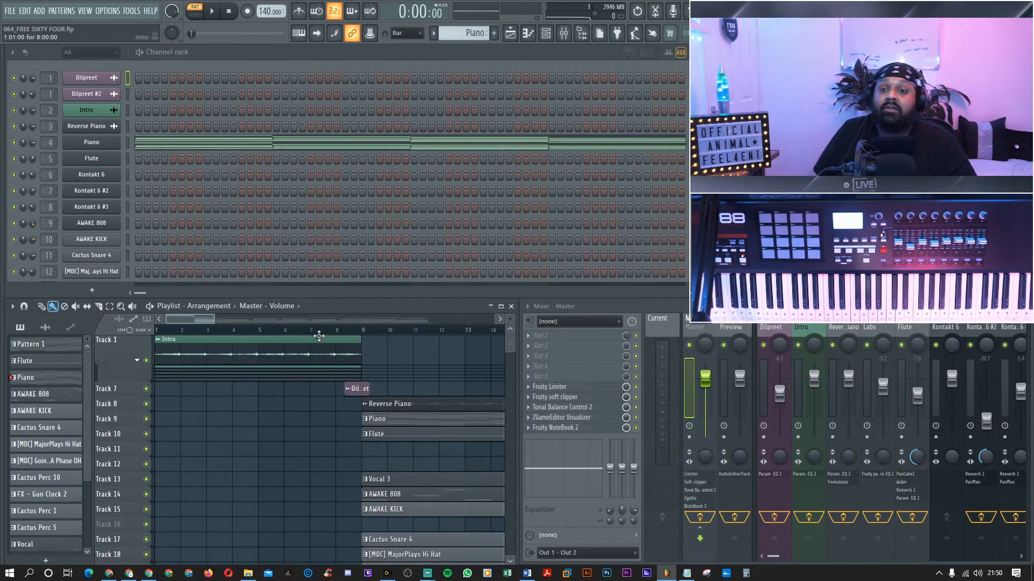
Enlarge the playlist and fit the whole arrangement in view, from the Intro clip to the Master - Volume automation.
{"action": "left_click_drag", "start_coordinate": [214, 320], "coordinate": [448, 334]}
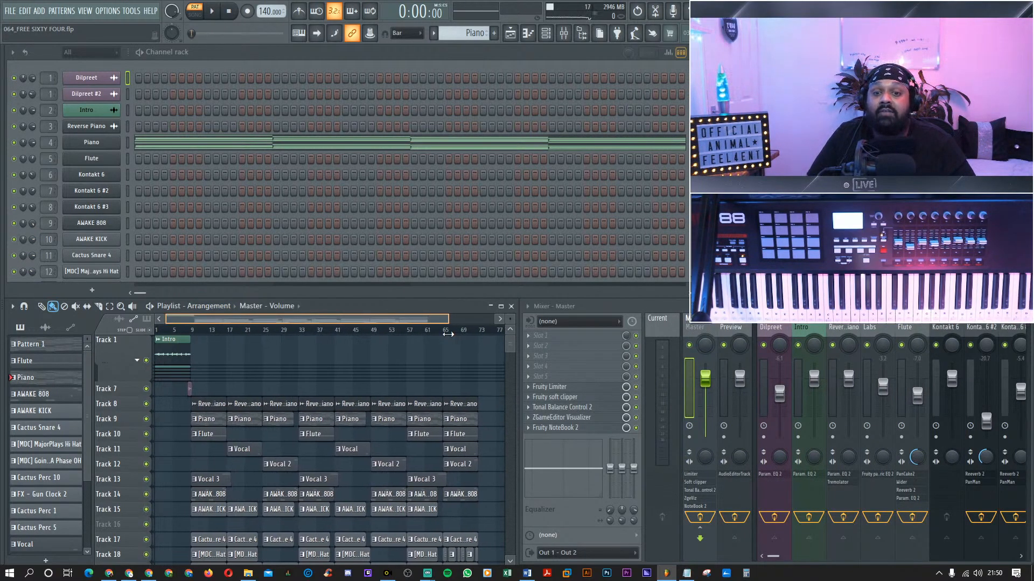
{"action": "left_click_drag", "start_coordinate": [510, 319], "coordinate": [510, 326]}
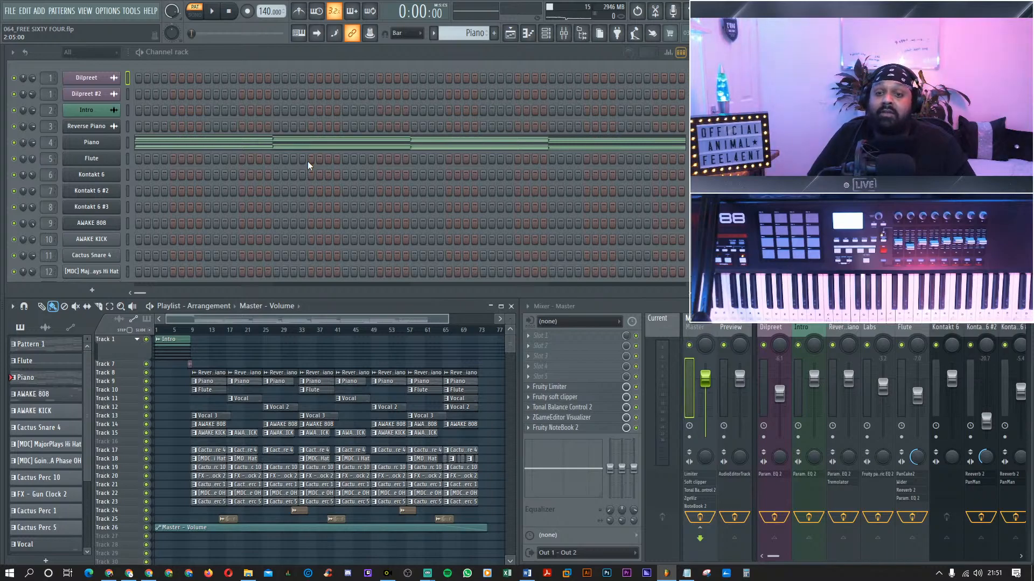
{"action": "double_click", "coordinate": [426, 309]}
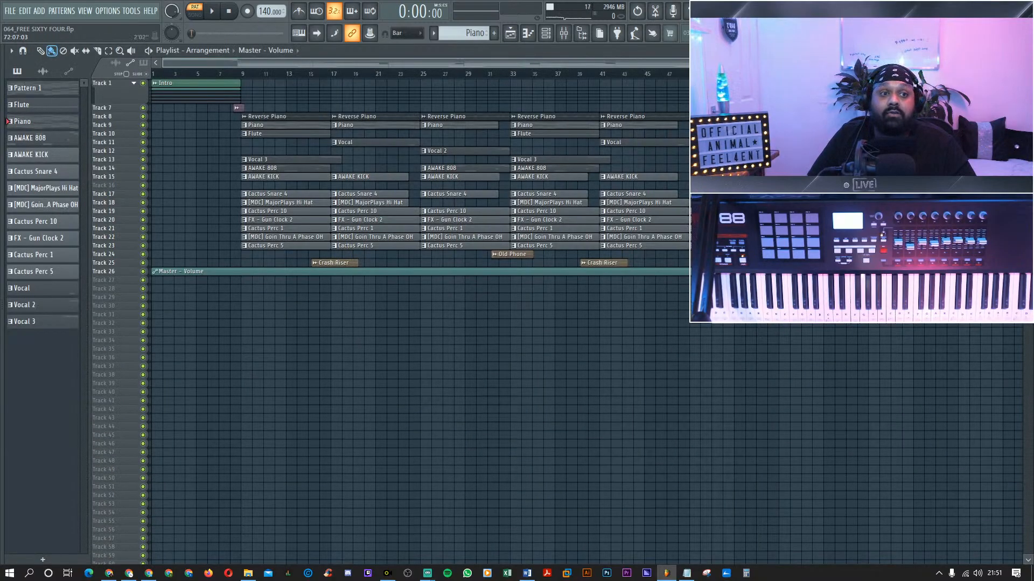
{"action": "left_click_drag", "start_coordinate": [1028, 75], "coordinate": [1028, 72]}
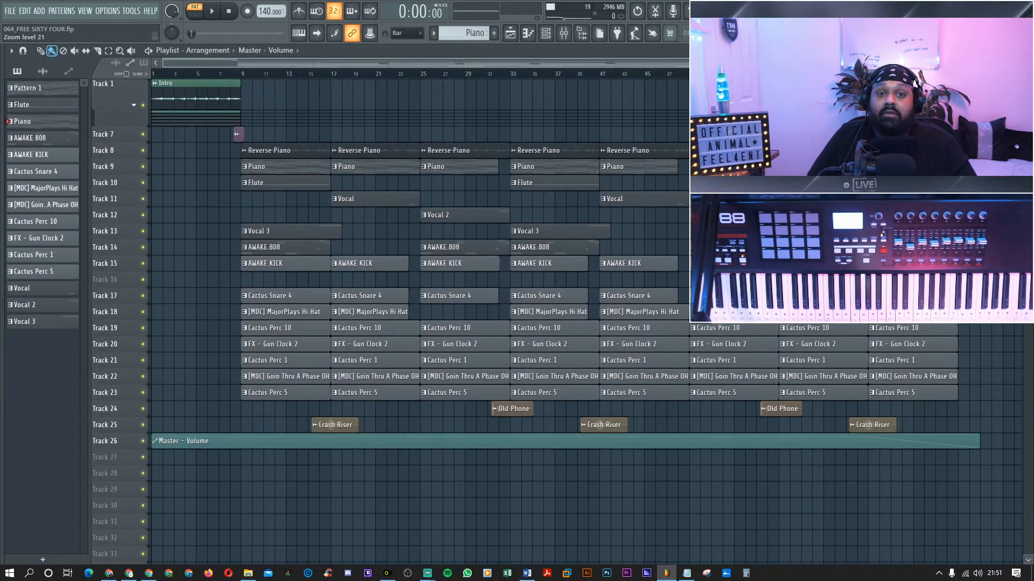
{"action": "right_click", "coordinate": [705, 100], "text": "ctrl"}
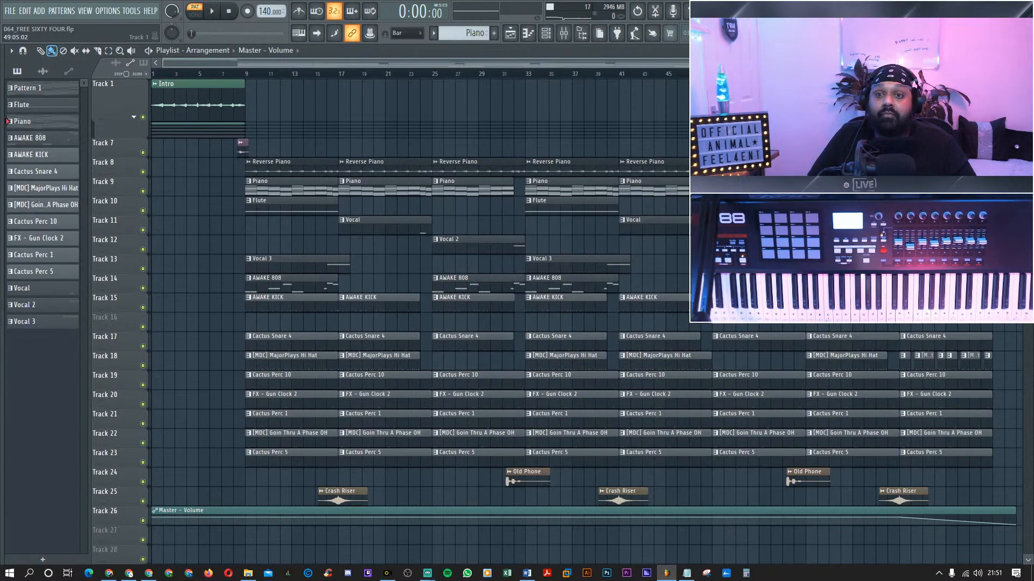
Play the Piano pattern and examine its chords in an enlarged piano roll.
{"action": "left_click", "coordinate": [27, 121]}
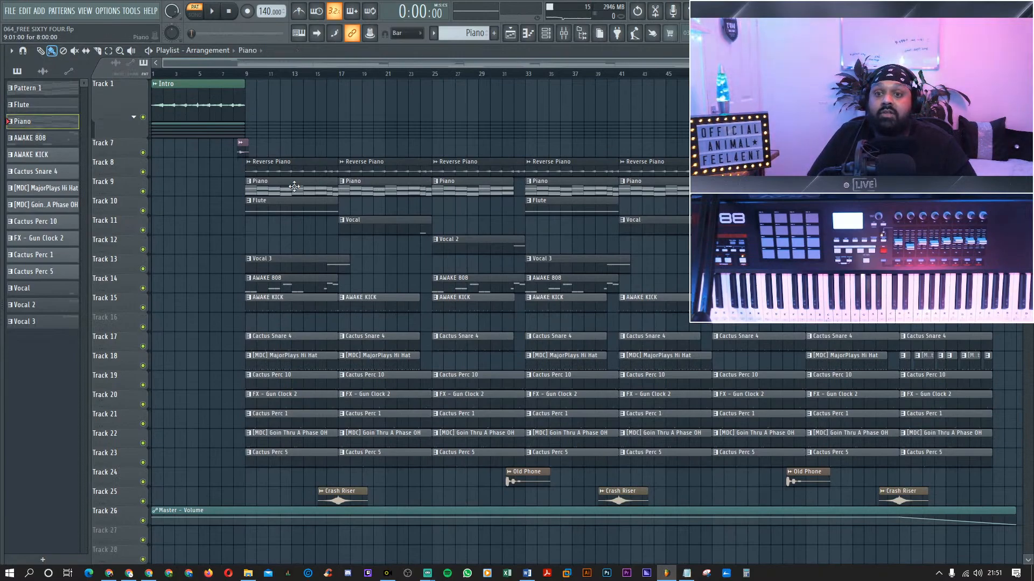
{"action": "left_click", "coordinate": [213, 12]}
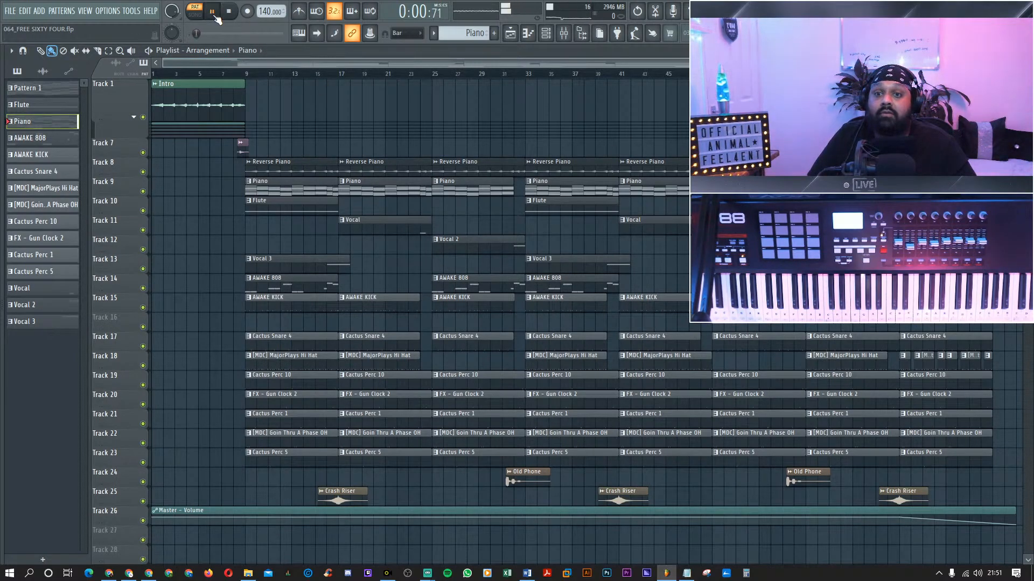
{"action": "double_click", "coordinate": [289, 53]}
{"action": "left_click", "coordinate": [357, 142]}
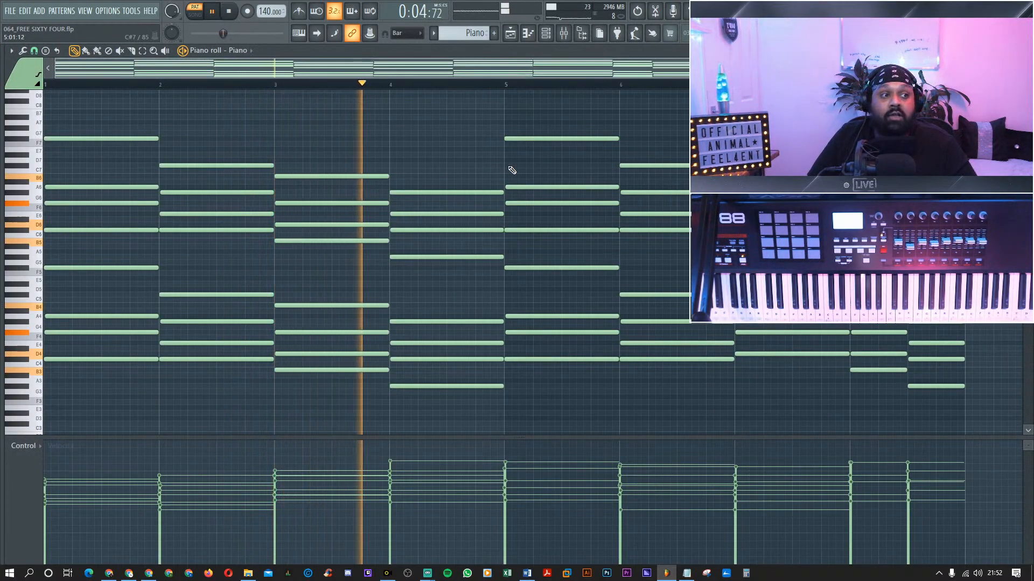
{"action": "double_click", "coordinate": [552, 50]}
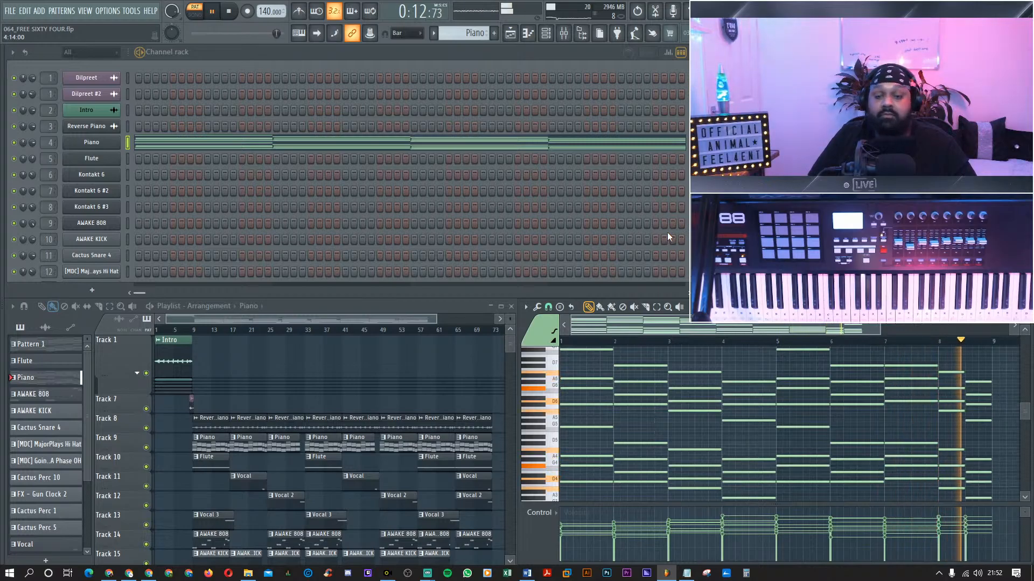
Inspect the Soft Piano preset loaded in the Piano channel's LABS instrument, then close its window.
{"action": "left_click", "coordinate": [113, 144]}
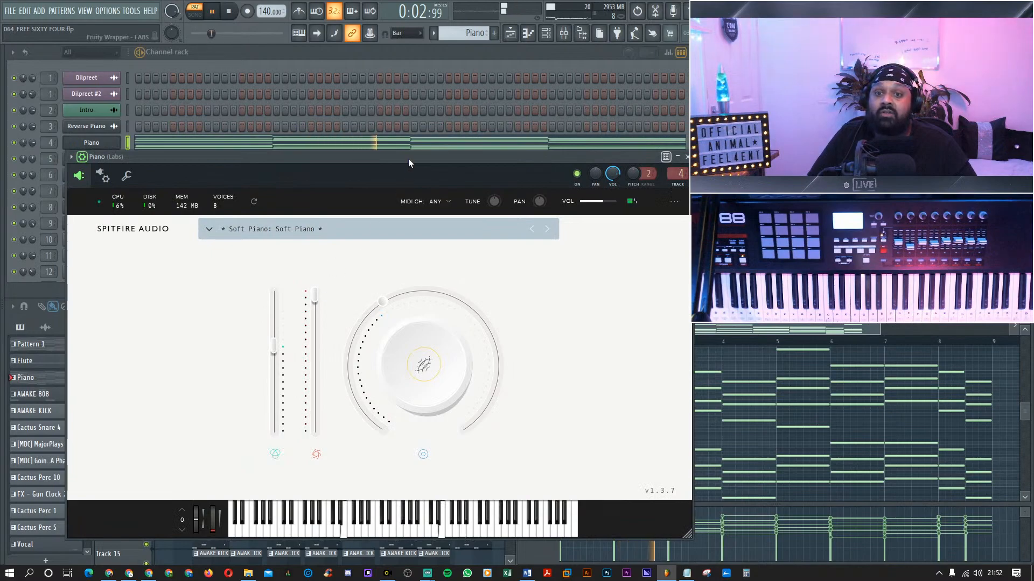
{"action": "left_click_drag", "start_coordinate": [415, 158], "coordinate": [458, 115]}
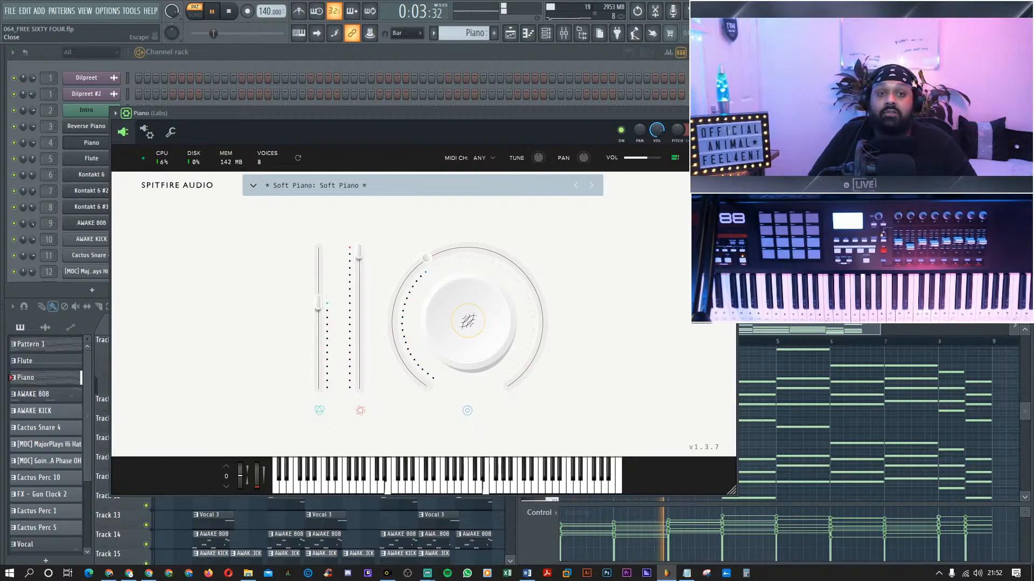
{"action": "left_click", "coordinate": [684, 113]}
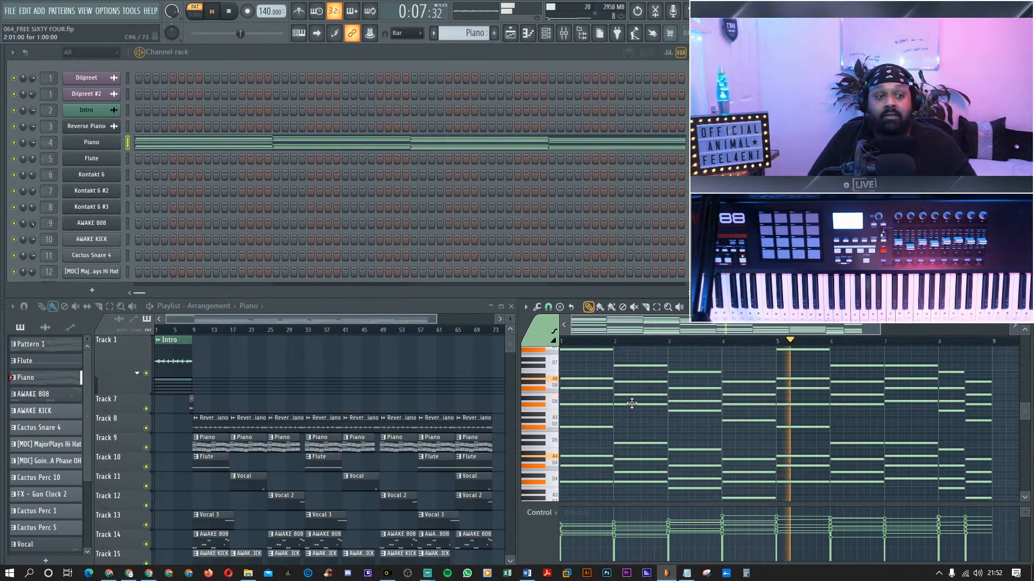
Show the effects on the Reverse Piano mixer track and stop playback.
{"action": "key", "text": "F9"}
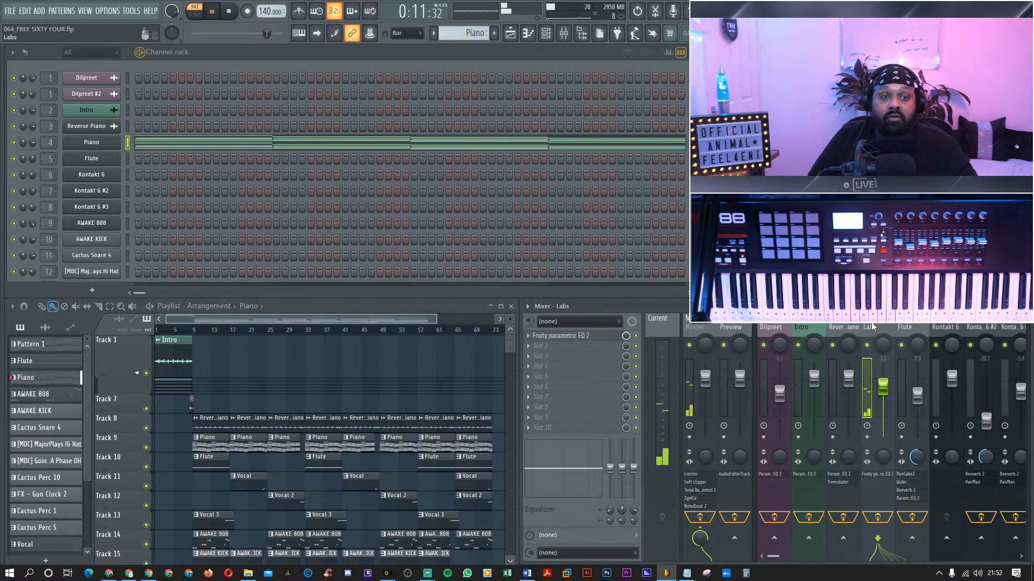
{"action": "left_click", "coordinate": [851, 331]}
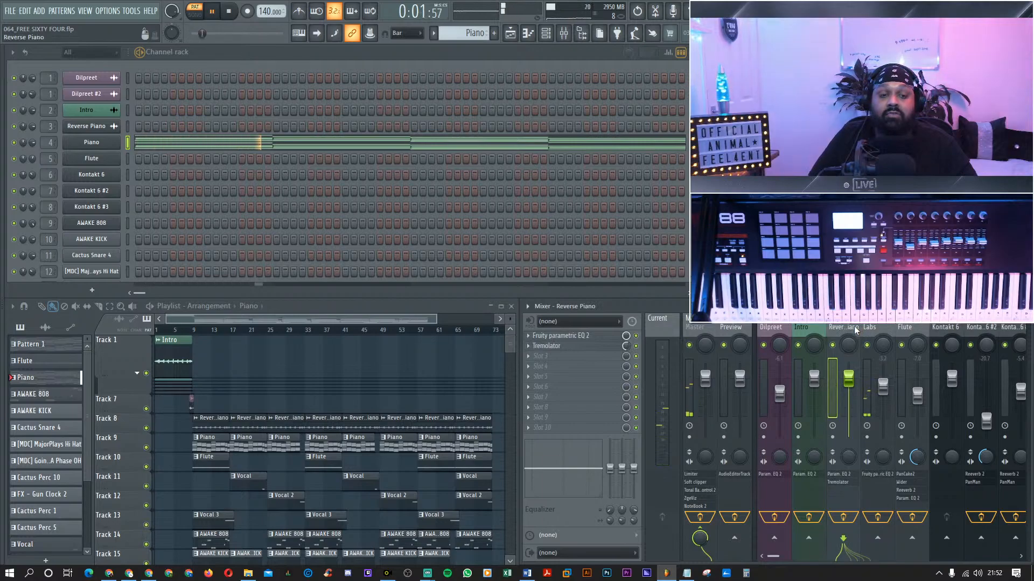
{"action": "key", "text": "space"}
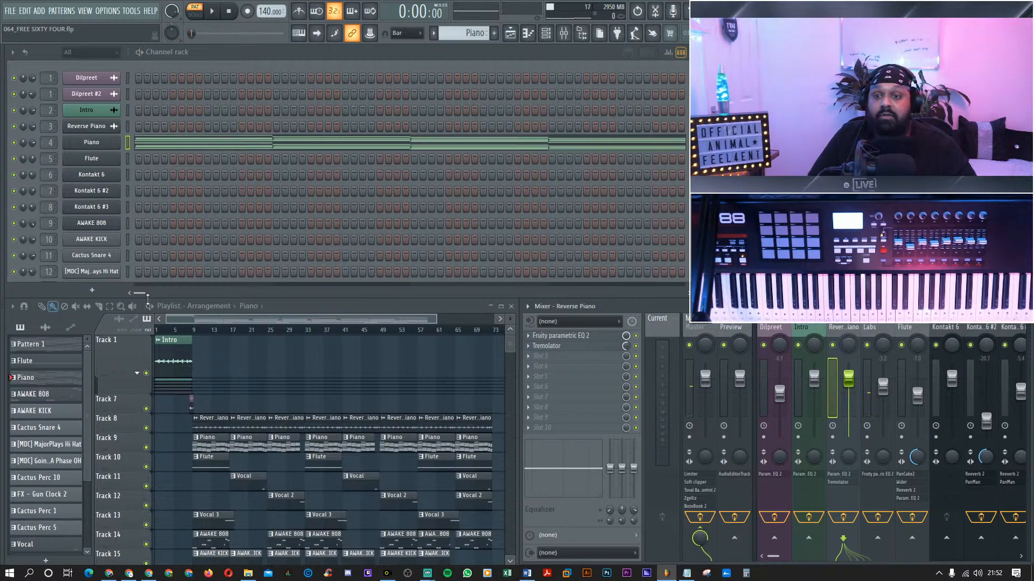
Inspect the Intro clip's sample settings and waveform, then close its window.
{"action": "left_click", "coordinate": [167, 351]}
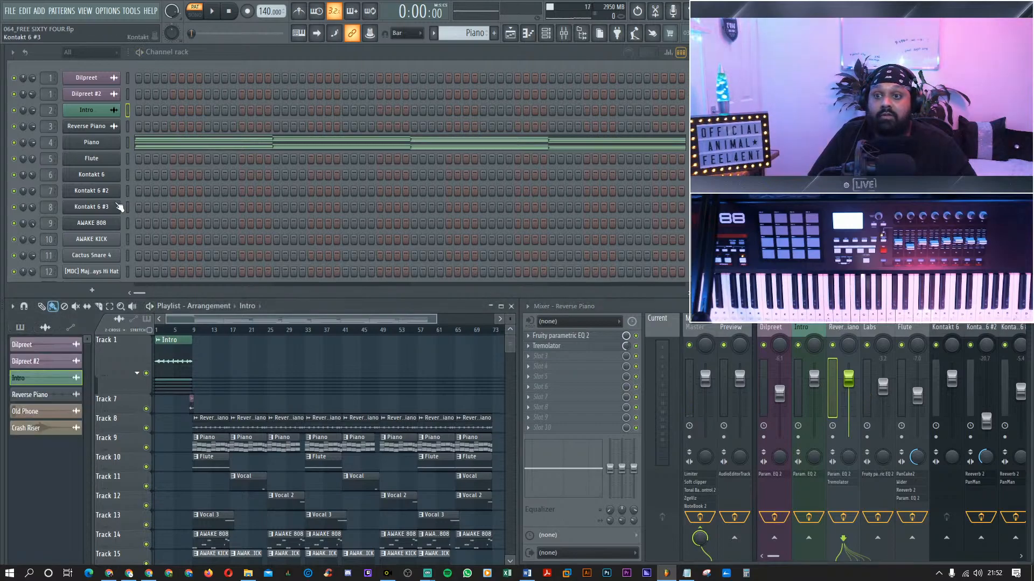
{"action": "left_click", "coordinate": [86, 110]}
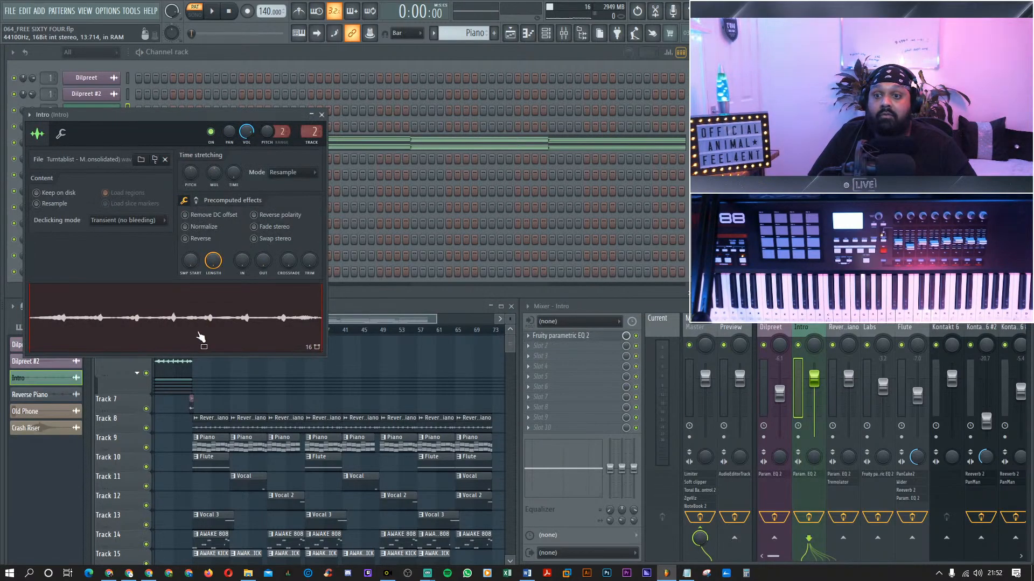
{"action": "left_click", "coordinate": [321, 115]}
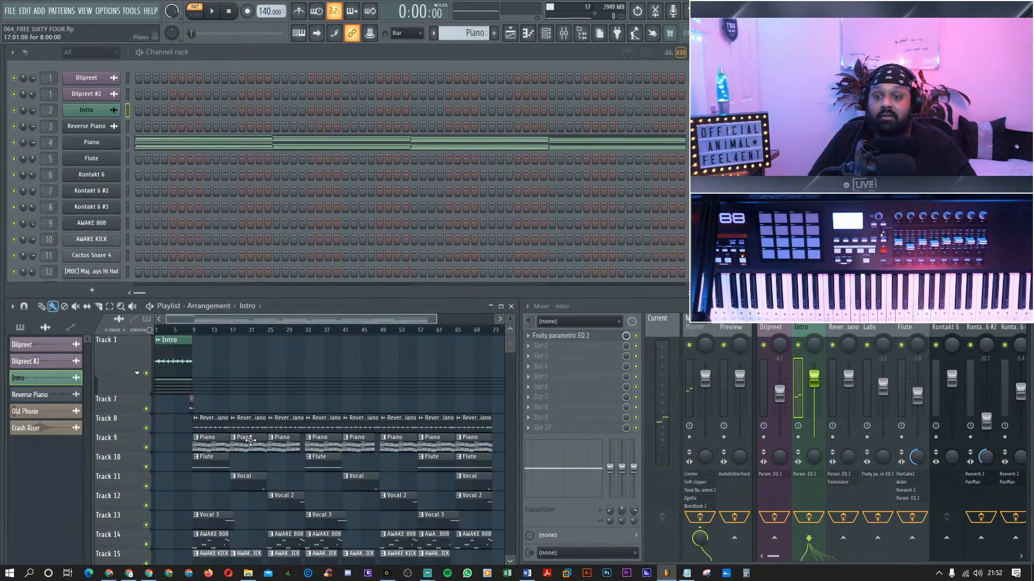
Examine the Reverse Piano clip's sample settings, including its Reverse effect, and compare them with the Piano notes in the piano roll.
{"action": "left_click", "coordinate": [210, 423]}
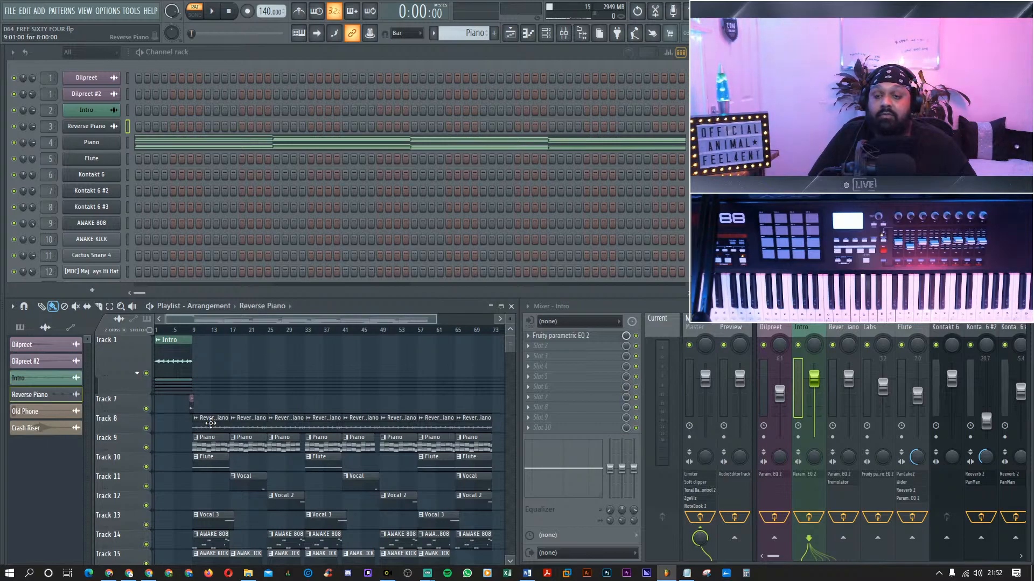
{"action": "double_click", "coordinate": [210, 423]}
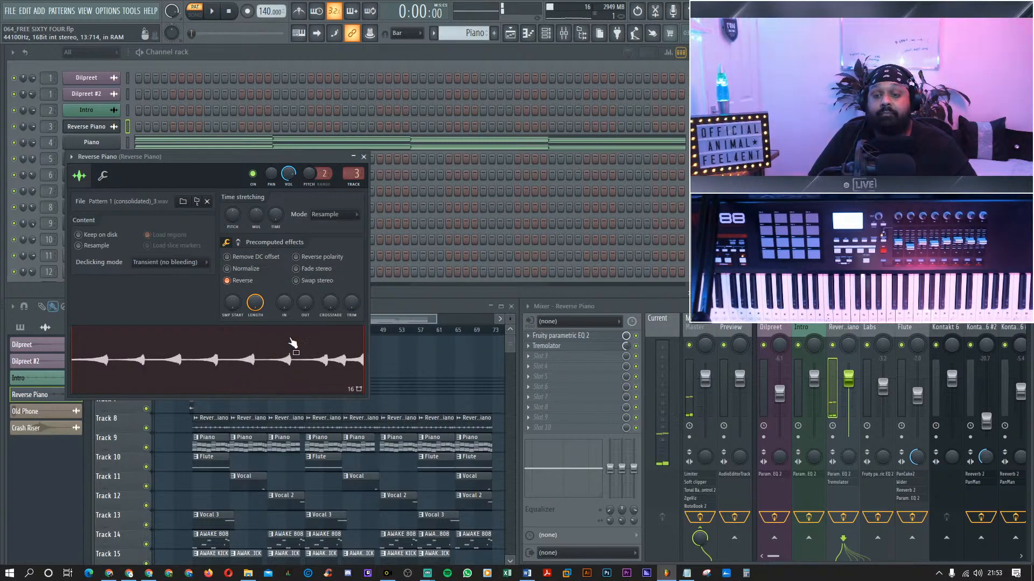
{"action": "left_click", "coordinate": [363, 157]}
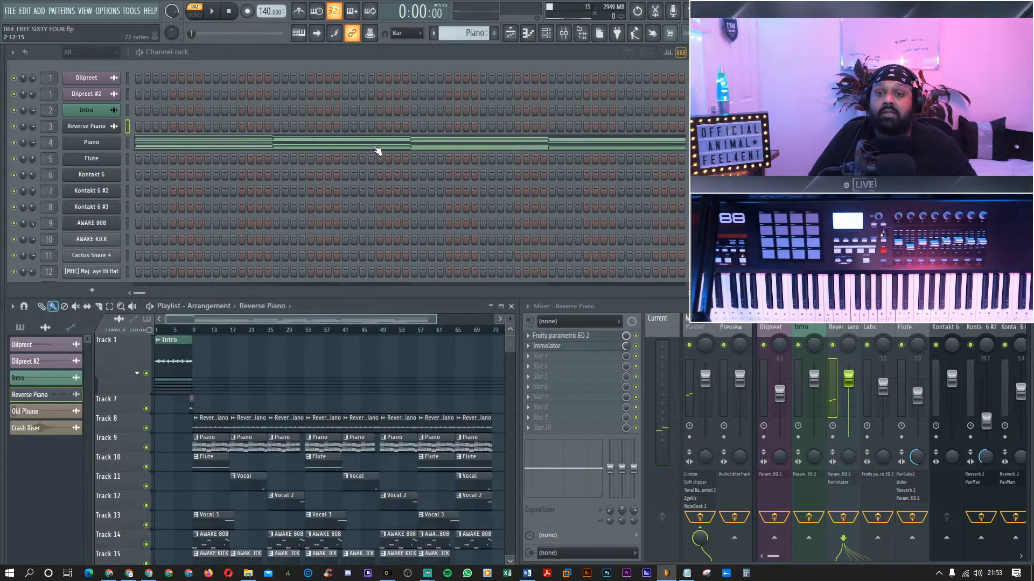
{"action": "left_click", "coordinate": [377, 151]}
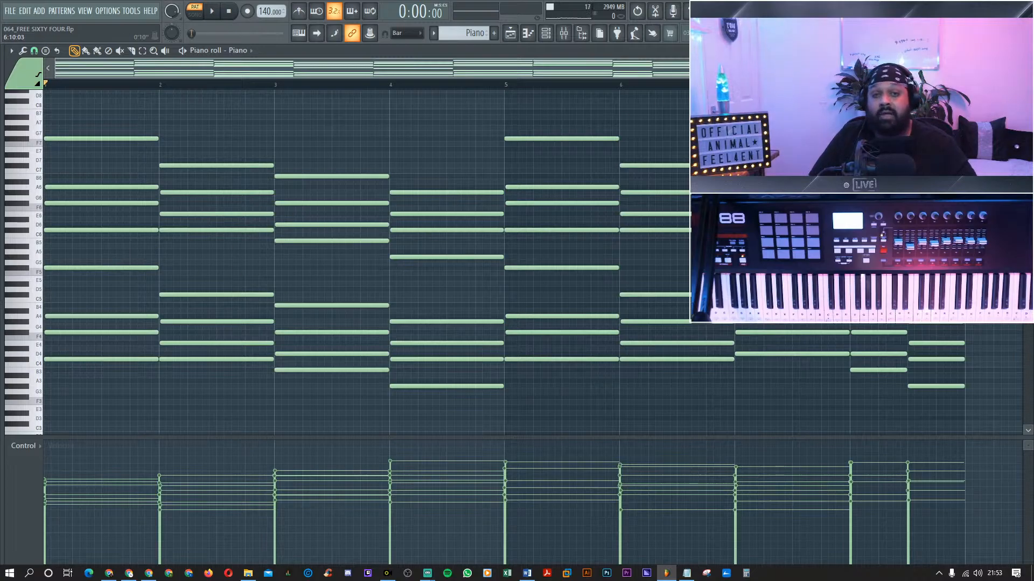
{"action": "key", "text": "Return"}
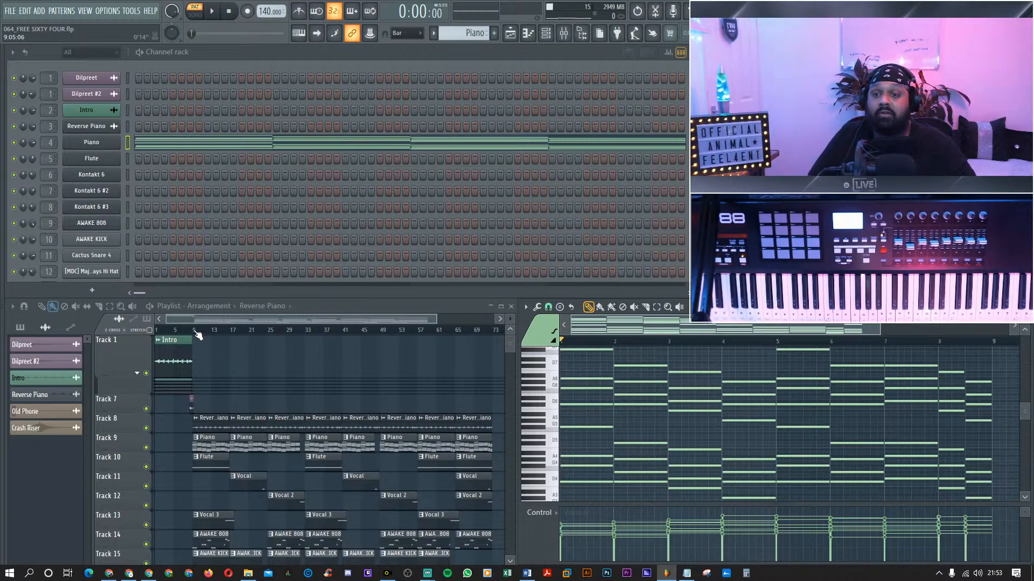
Isolate Track 8 (Reverse Piano) and Track 9 (Piano) in the playlist and play them together from bar 9.
{"action": "left_click", "coordinate": [146, 429]}
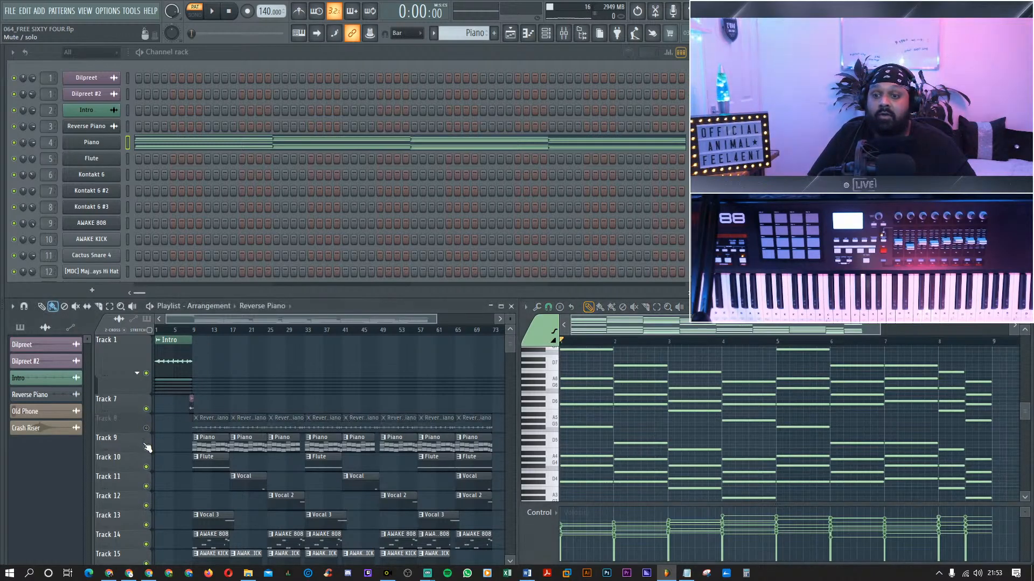
{"action": "right_click", "coordinate": [146, 447]}
{"action": "right_click", "coordinate": [146, 429]}
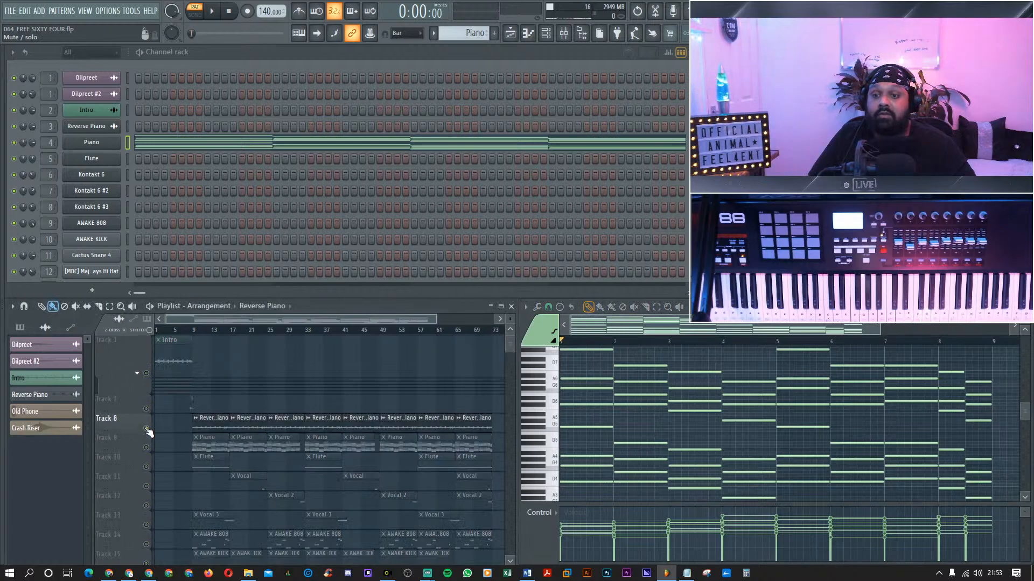
{"action": "right_click", "coordinate": [146, 448]}
{"action": "right_click", "coordinate": [146, 429]}
{"action": "left_click", "coordinate": [146, 447]}
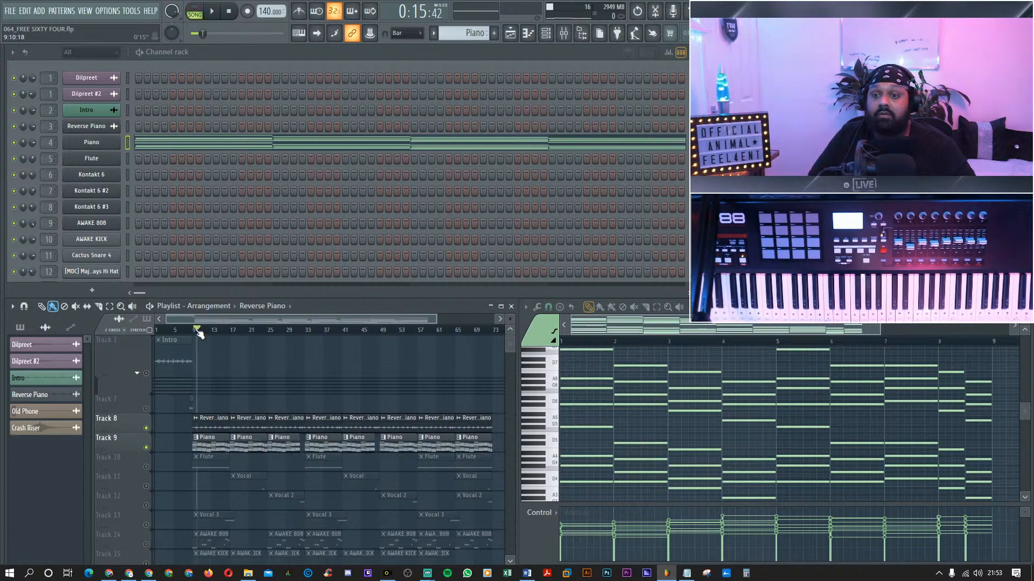
{"action": "key", "text": "space"}
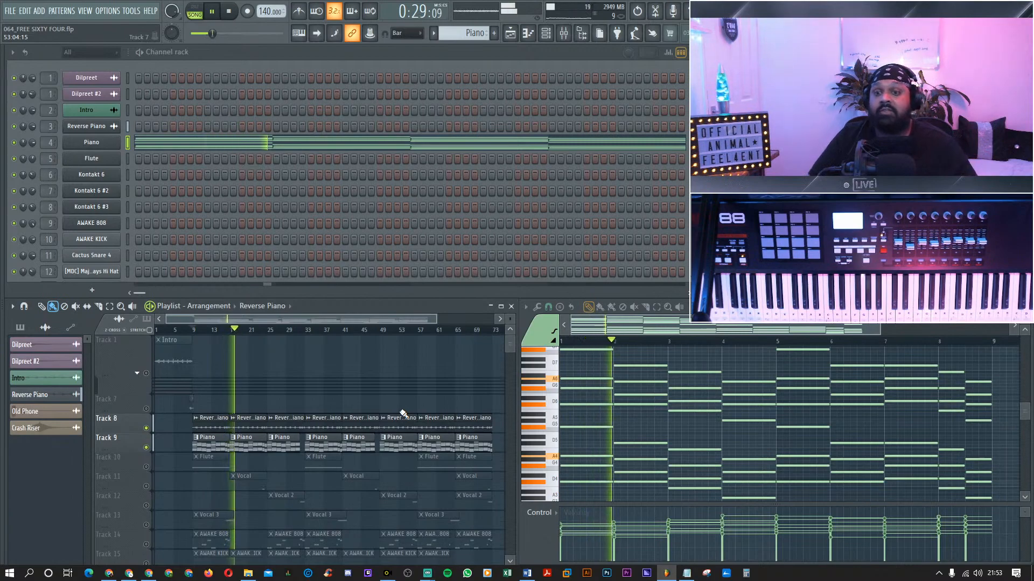
{"action": "key", "text": "space"}
Try flipping the Piano notes horizontally with the piano roll's score flipper and discard the preview.
{"action": "double_click", "coordinate": [767, 306]}
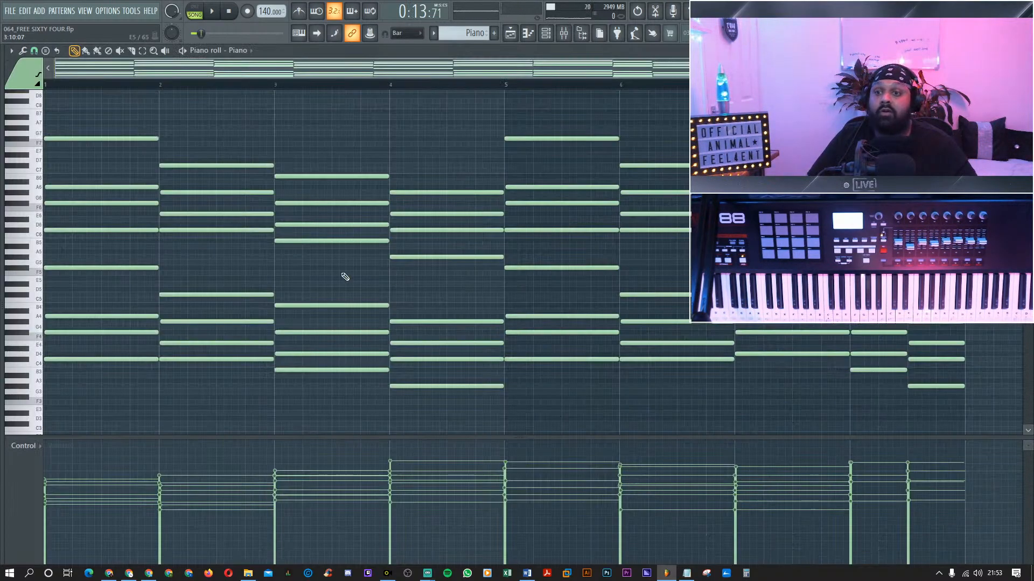
{"action": "left_click", "coordinate": [11, 52]}
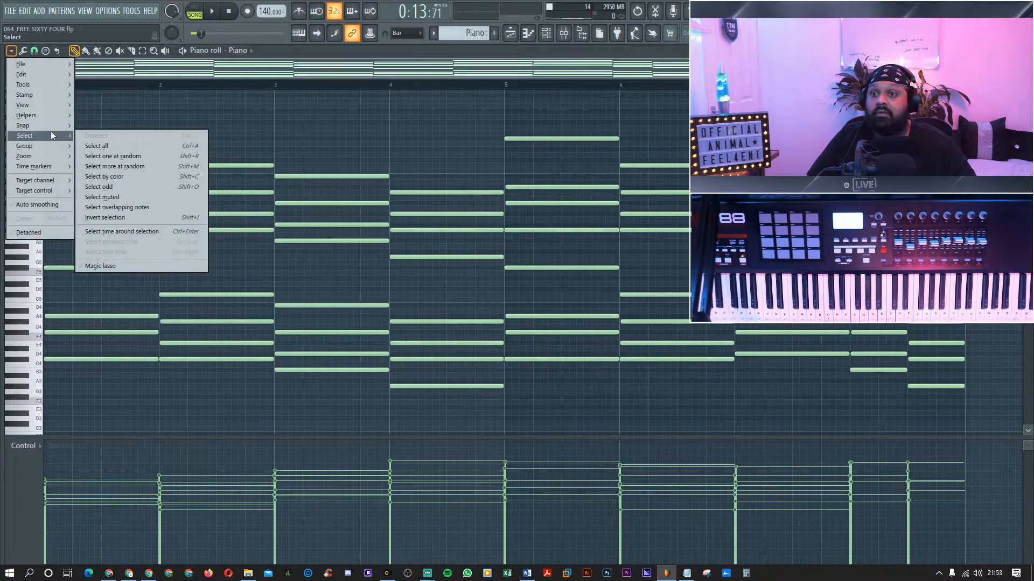
{"action": "mouse_move", "coordinate": [53, 73]}
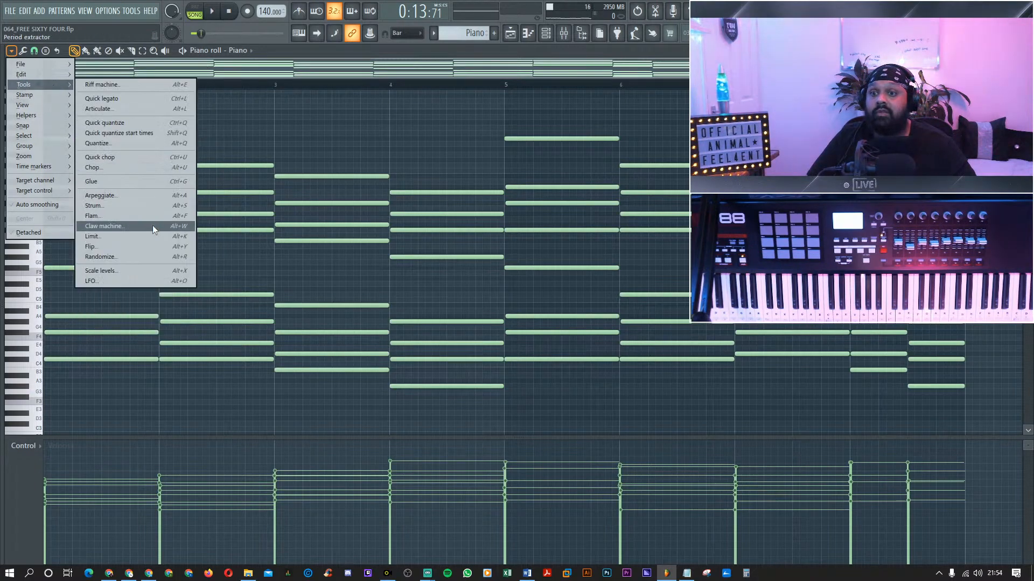
{"action": "left_click", "coordinate": [143, 246]}
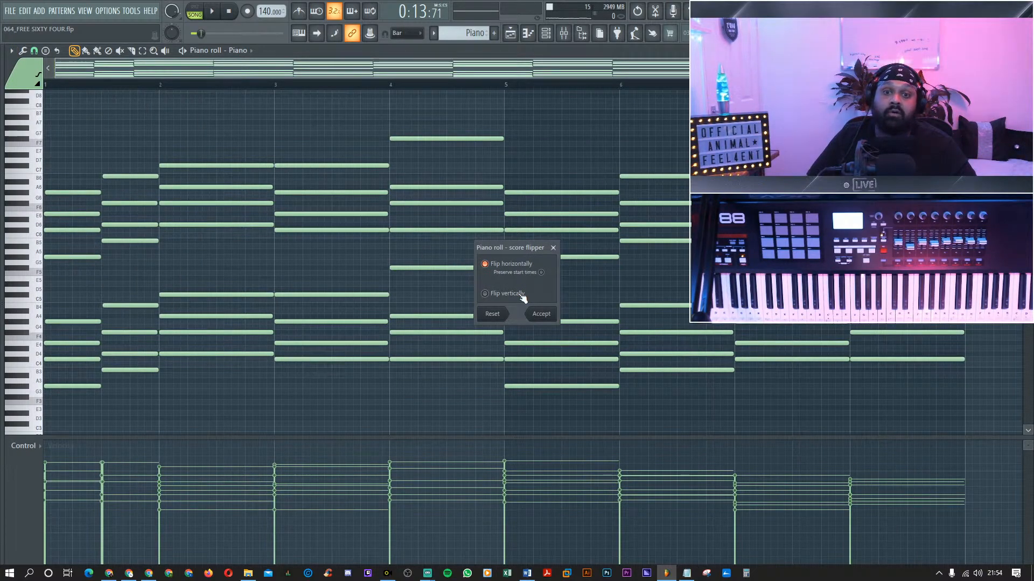
{"action": "left_click", "coordinate": [553, 249]}
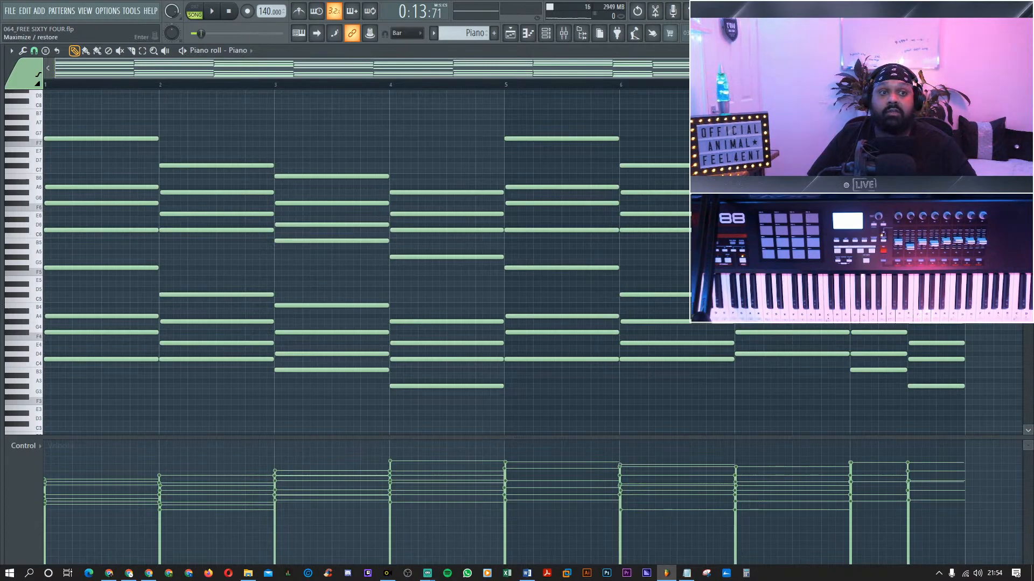
{"action": "key", "text": "Escape"}
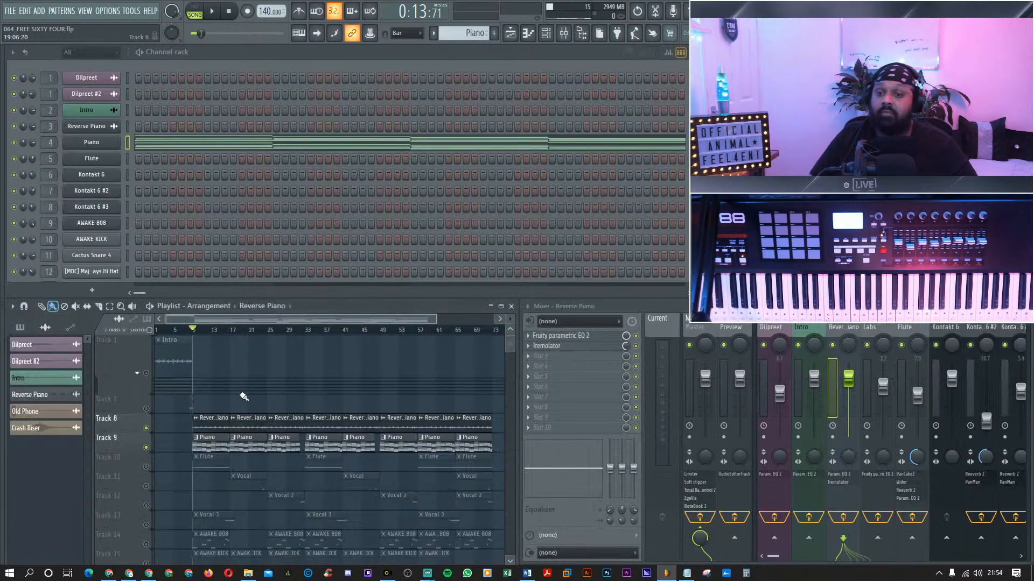
Toggle the muting of Tracks 8 and 9 off and on, and play the Reverse Piano and Piano clips together.
{"action": "left_click", "coordinate": [146, 448]}
{"action": "left_click", "coordinate": [147, 428]}
{"action": "left_click", "coordinate": [147, 448]}
{"action": "left_click", "coordinate": [147, 428]}
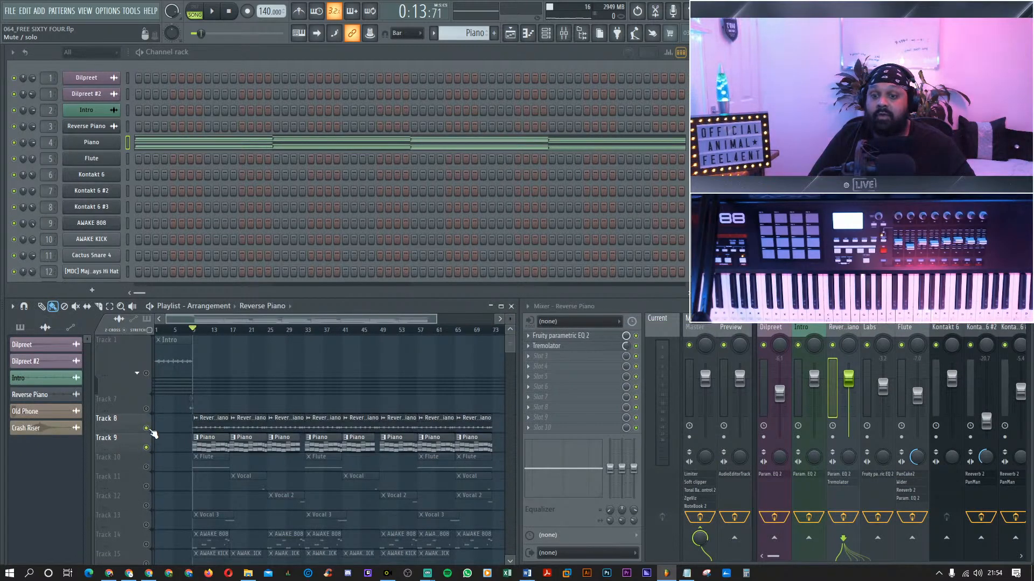
{"action": "key", "text": "space"}
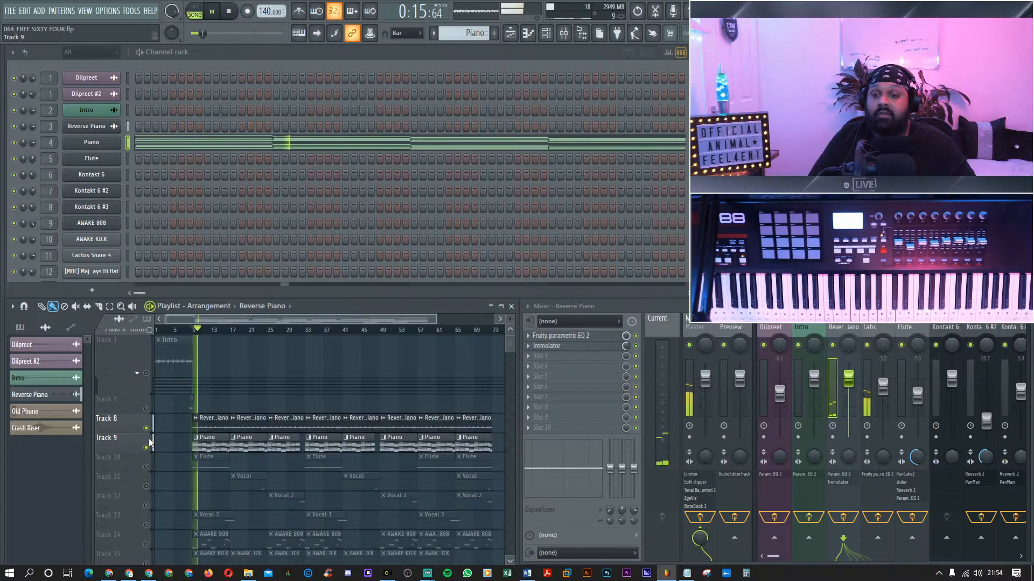
Look over the muted playlist tracks below the Piano, down to the Master - Volume automation, while the two piano layers play.
{"action": "scroll", "coordinate": [153, 447], "scroll_direction": "down", "scroll_amount": 4}
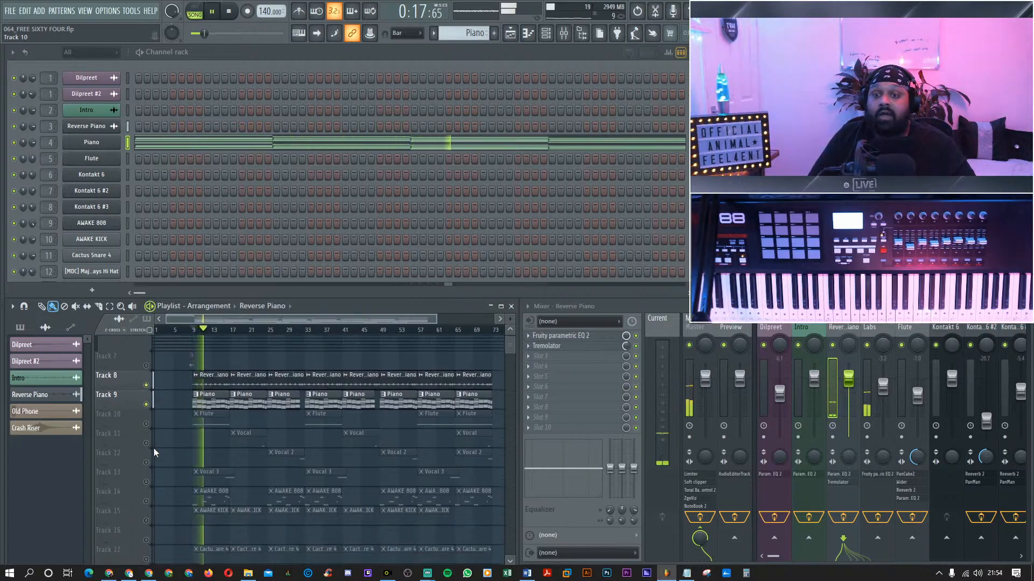
{"action": "scroll", "coordinate": [153, 448], "scroll_direction": "down", "scroll_amount": 3}
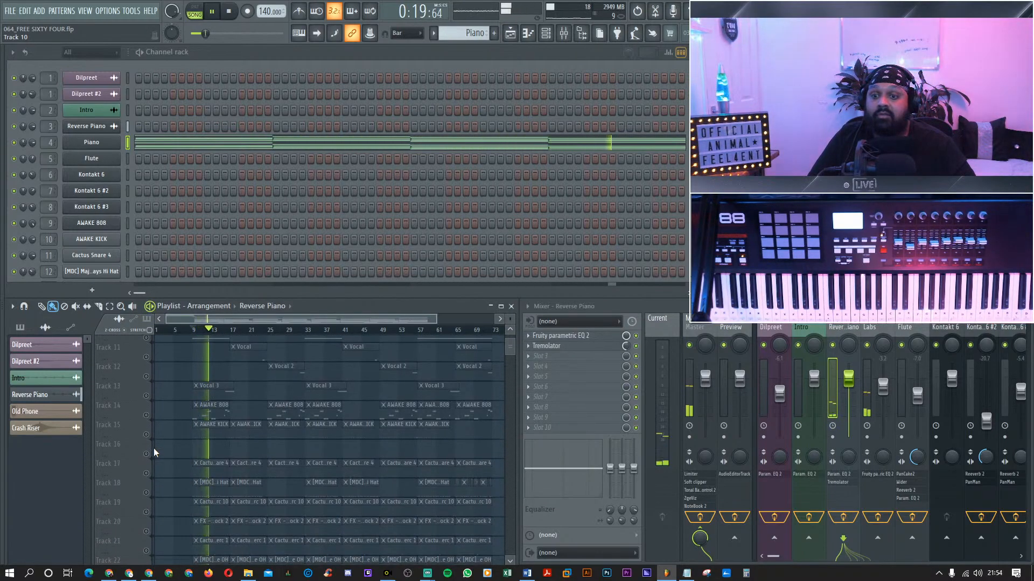
{"action": "scroll", "coordinate": [154, 450], "scroll_direction": "up", "scroll_amount": 3}
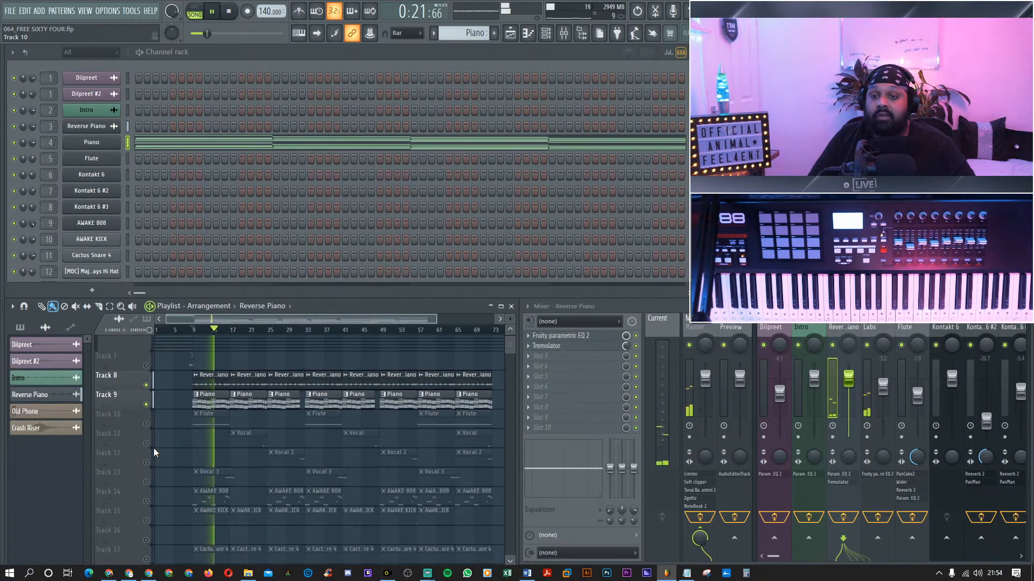
{"action": "scroll", "coordinate": [154, 450], "scroll_direction": "down", "scroll_amount": 2}
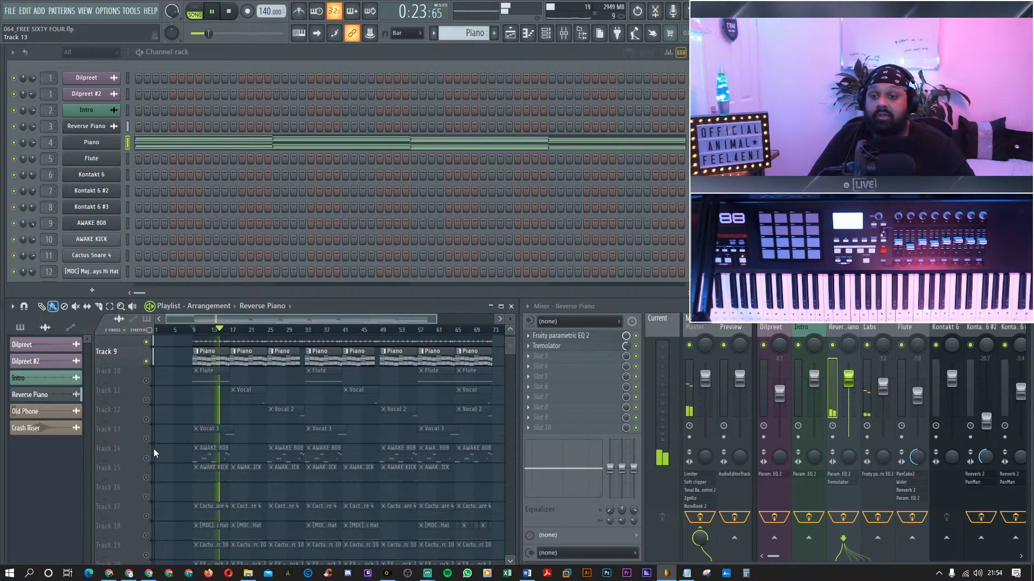
{"action": "scroll", "coordinate": [153, 449], "scroll_direction": "down", "scroll_amount": 2}
{"action": "scroll", "coordinate": [146, 460], "scroll_direction": "down", "scroll_amount": 4}
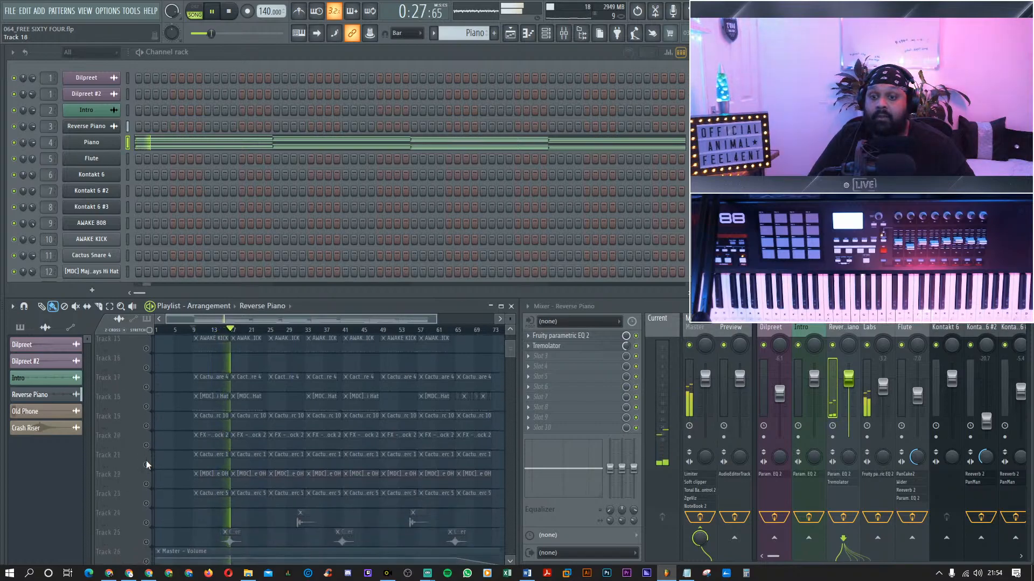
{"action": "scroll", "coordinate": [146, 460], "scroll_direction": "down", "scroll_amount": 2}
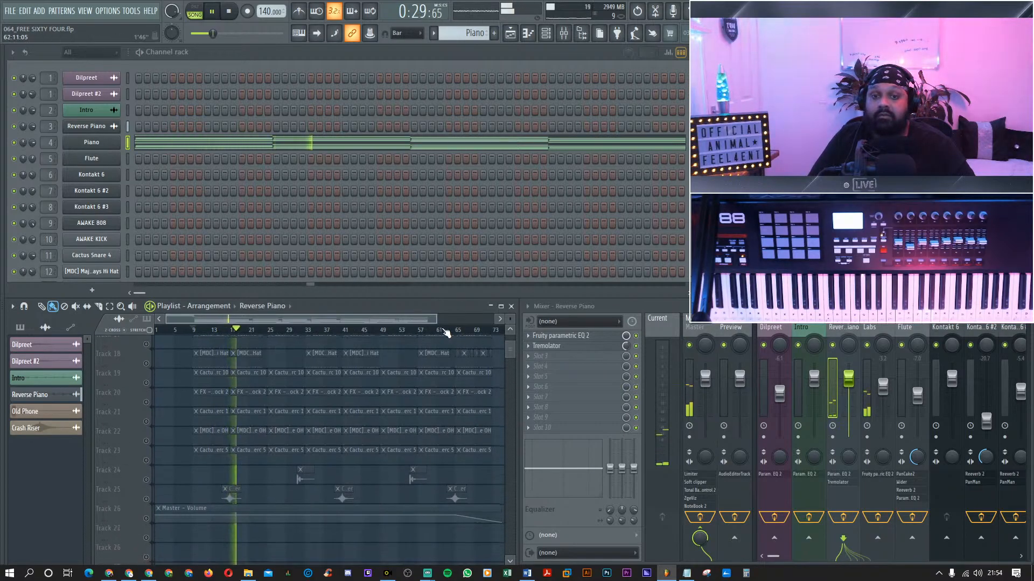
Unmute Track 18 ([MDC] MajorPlays Hi Hat) and select bars 9 to 16 in the playlist for looped playback.
{"action": "left_click_drag", "start_coordinate": [435, 321], "coordinate": [262, 321]}
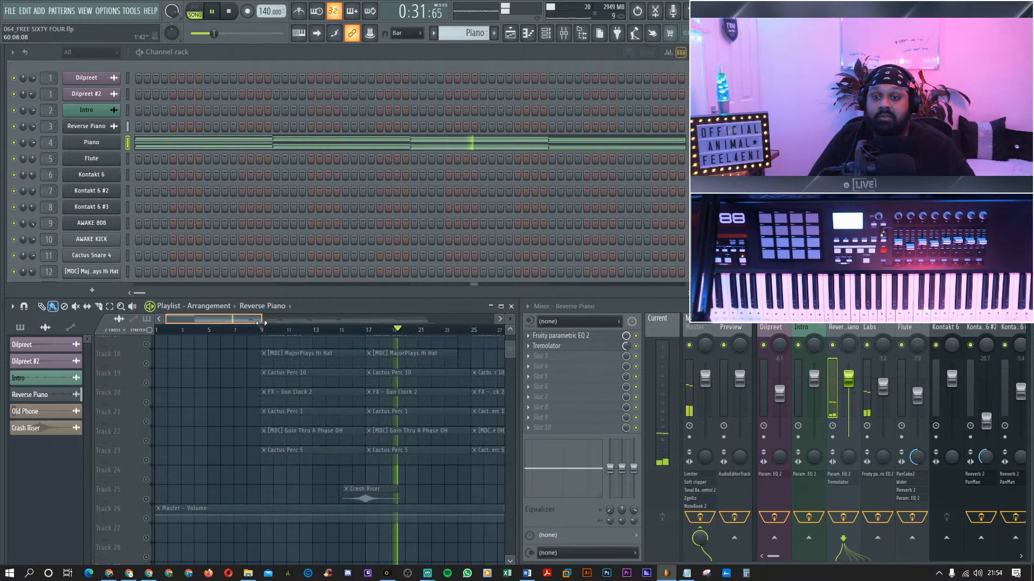
{"action": "scroll", "coordinate": [178, 438], "scroll_direction": "up", "scroll_amount": 4}
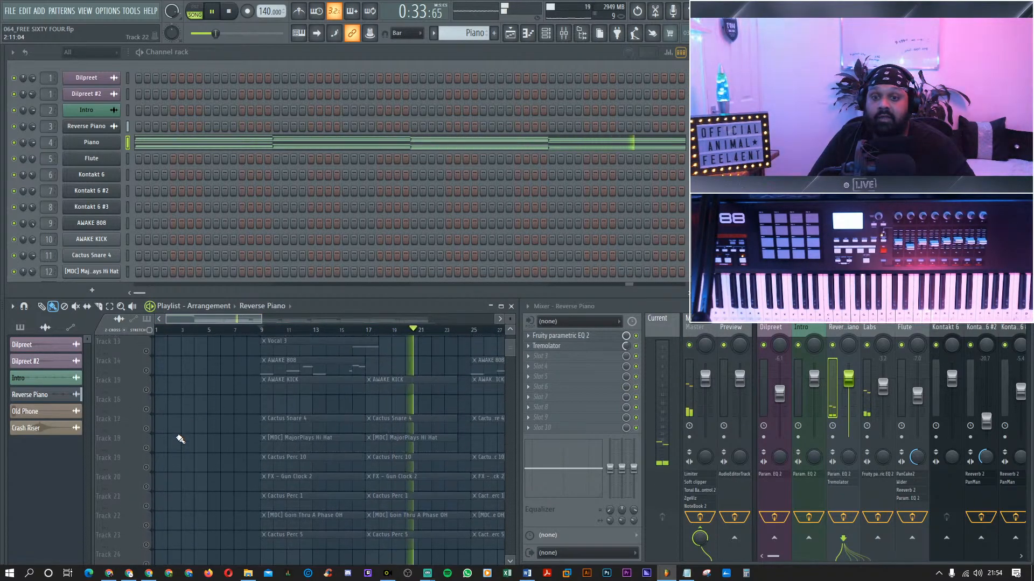
{"action": "left_click", "coordinate": [145, 448]}
{"action": "left_click_drag", "start_coordinate": [370, 334], "coordinate": [259, 345]}
{"action": "scroll", "coordinate": [318, 418], "scroll_direction": "up", "scroll_amount": 8}
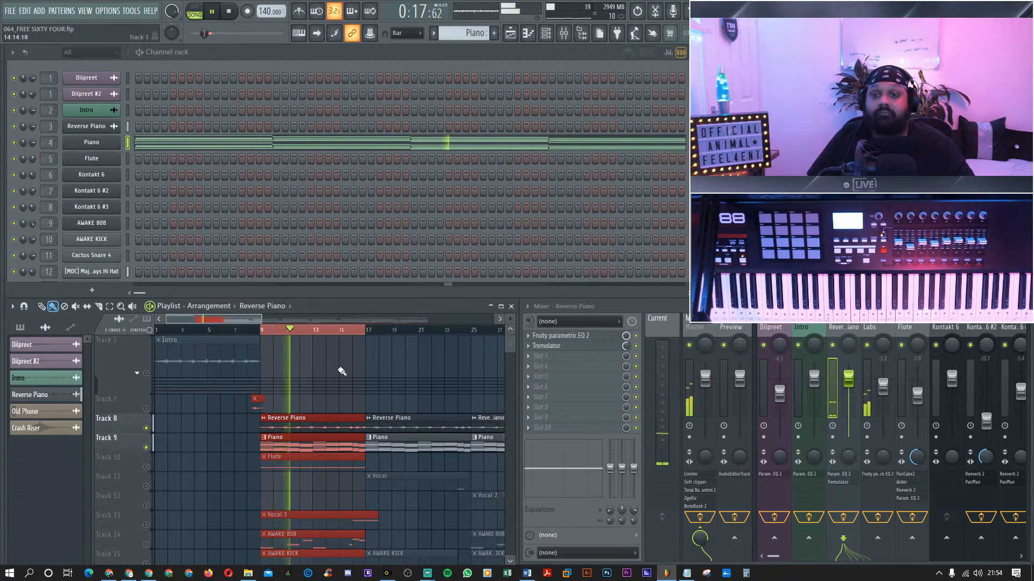
Make [MDC] MajorPlays Hi Hat the current pattern and unmute Track 17 (Cactus Snare 4) and Track 19 (Cactus Perc 10).
{"action": "scroll", "coordinate": [305, 236], "scroll_direction": "down", "scroll_amount": 3}
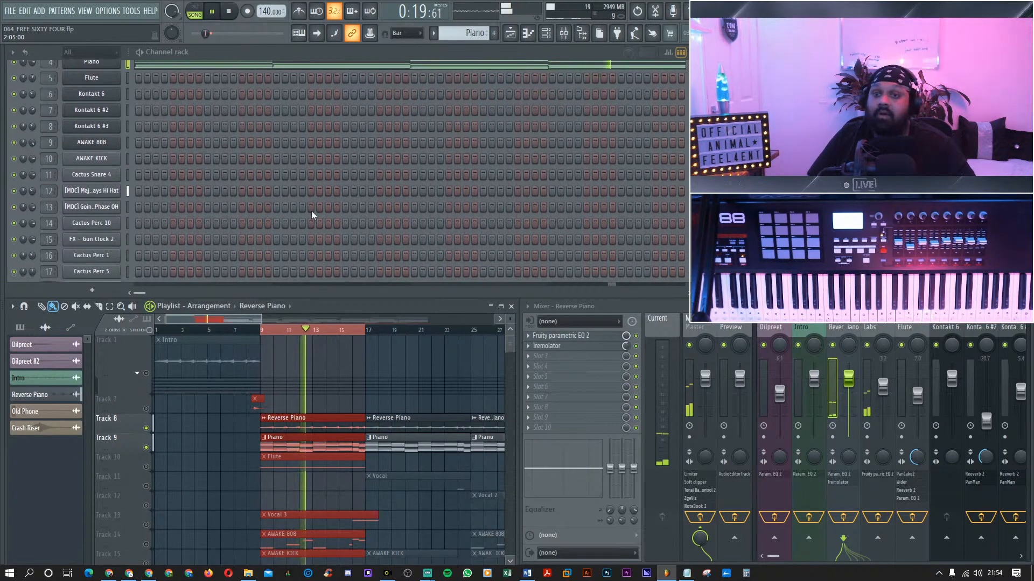
{"action": "scroll", "coordinate": [301, 417], "scroll_direction": "down", "scroll_amount": 6}
{"action": "left_click", "coordinate": [295, 493]}
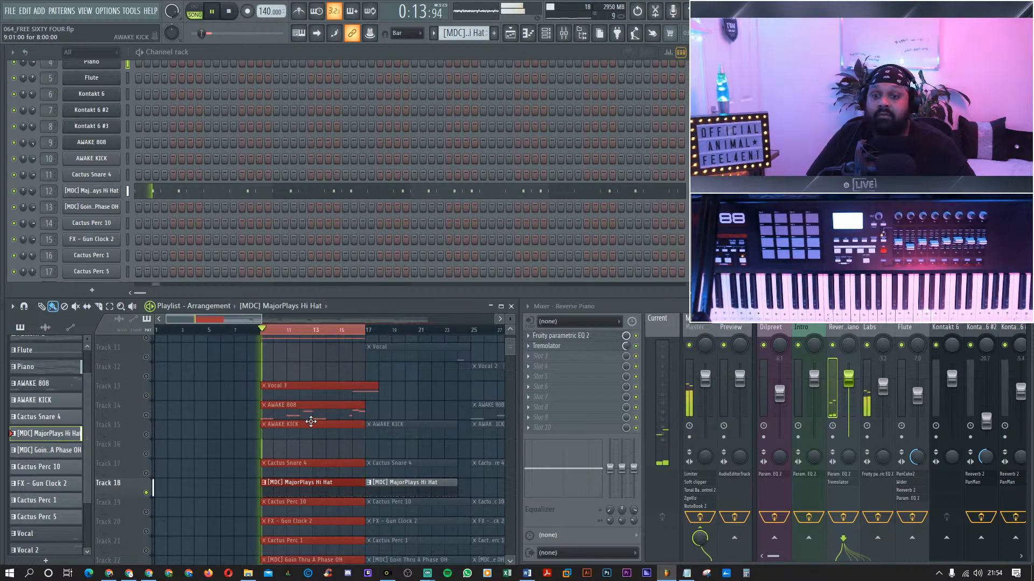
{"action": "left_click", "coordinate": [146, 474]}
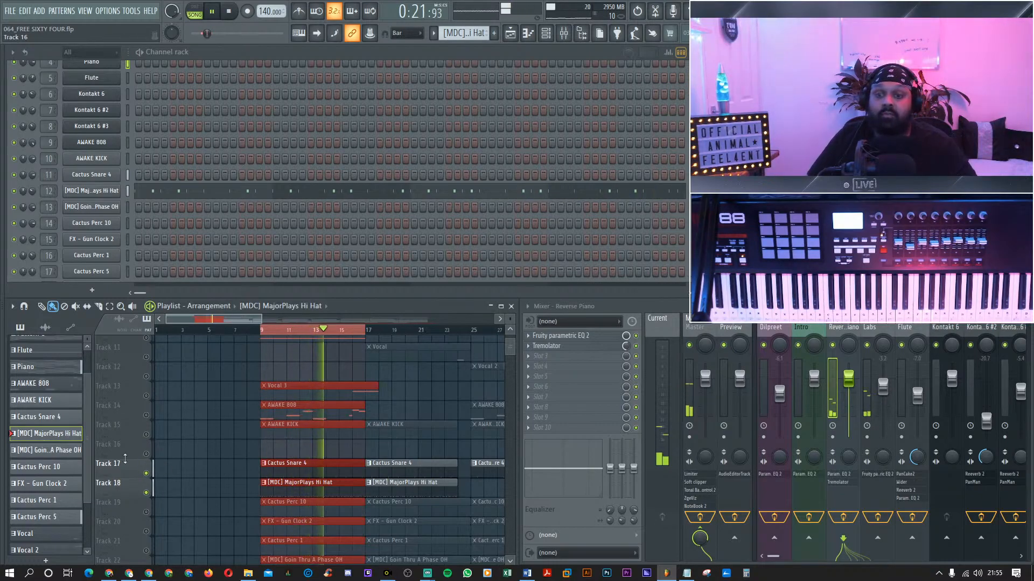
{"action": "left_click", "coordinate": [147, 513]}
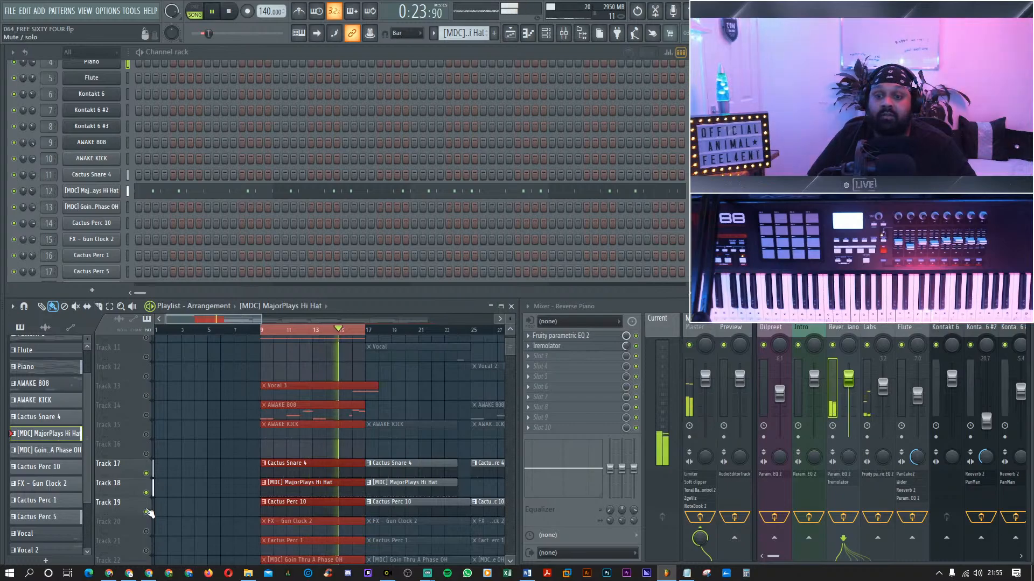
Unmute the remaining percussion and effect tracks one by one: Tracks 23, 22, 21, 25 (Crash Riser) and 20 (FX - Gun Clock 2).
{"action": "scroll", "coordinate": [150, 511], "scroll_direction": "down", "scroll_amount": 4}
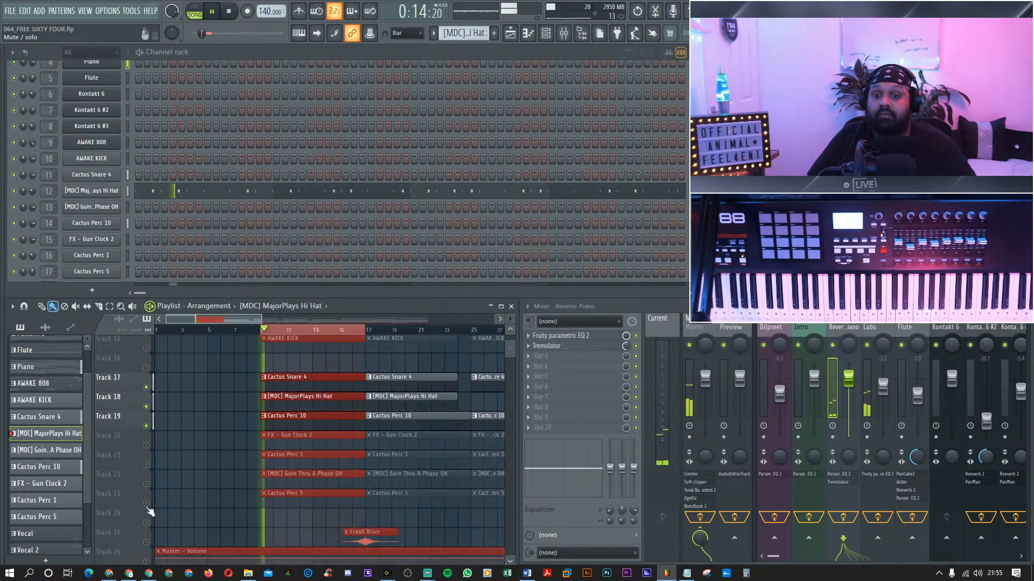
{"action": "left_click", "coordinate": [146, 505]}
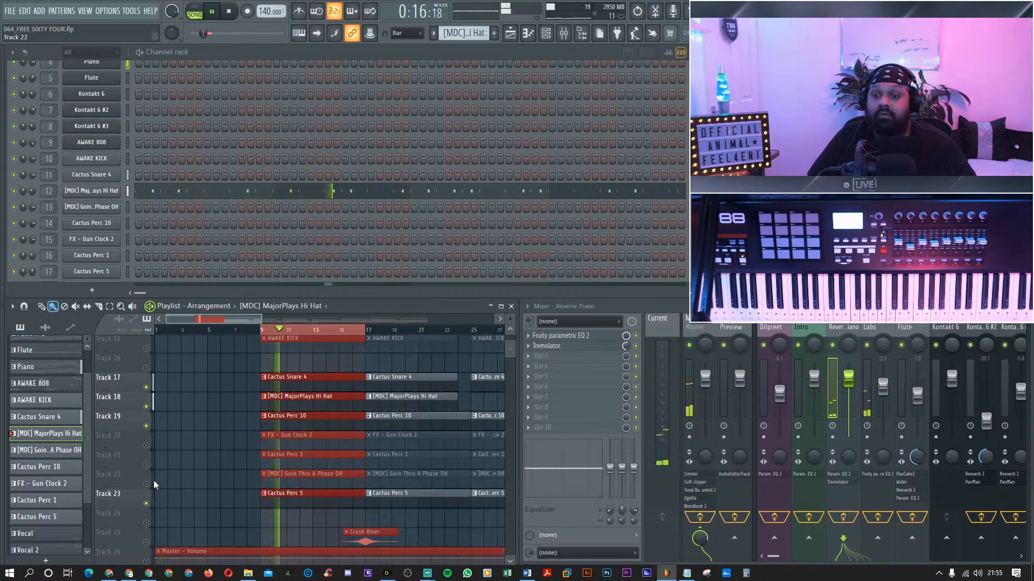
{"action": "left_click", "coordinate": [146, 484]}
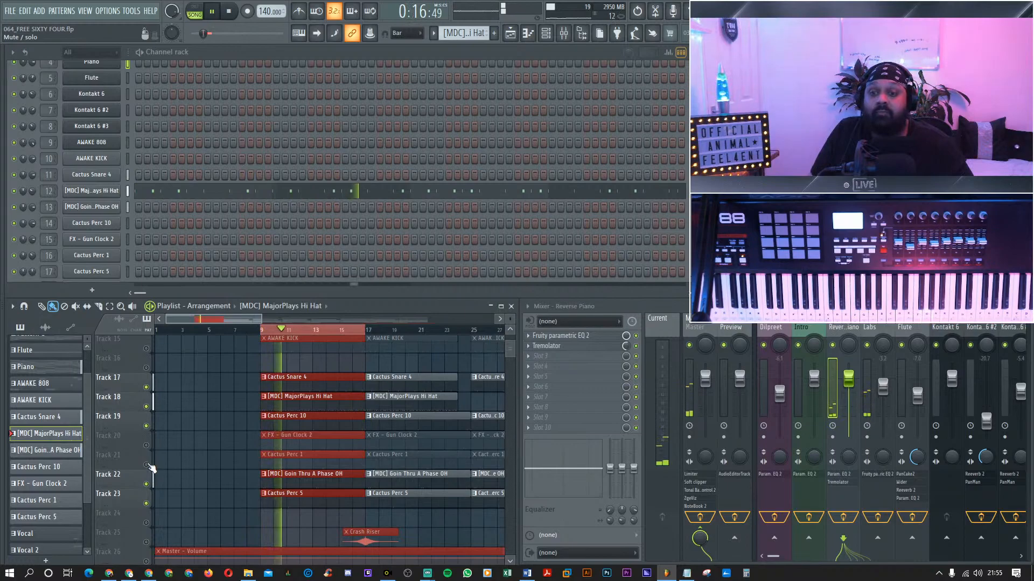
{"action": "left_click", "coordinate": [147, 465]}
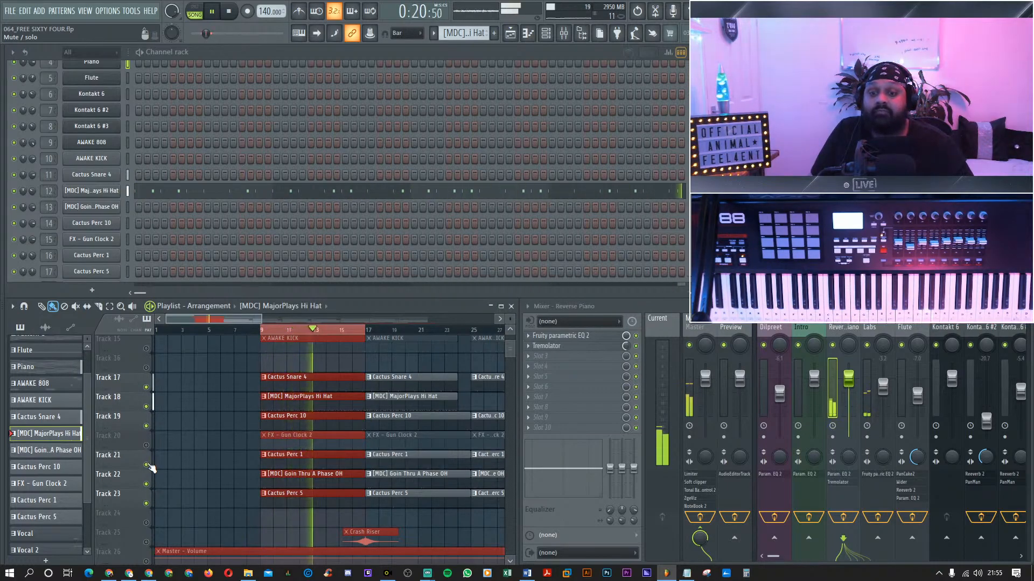
{"action": "left_click", "coordinate": [146, 542]}
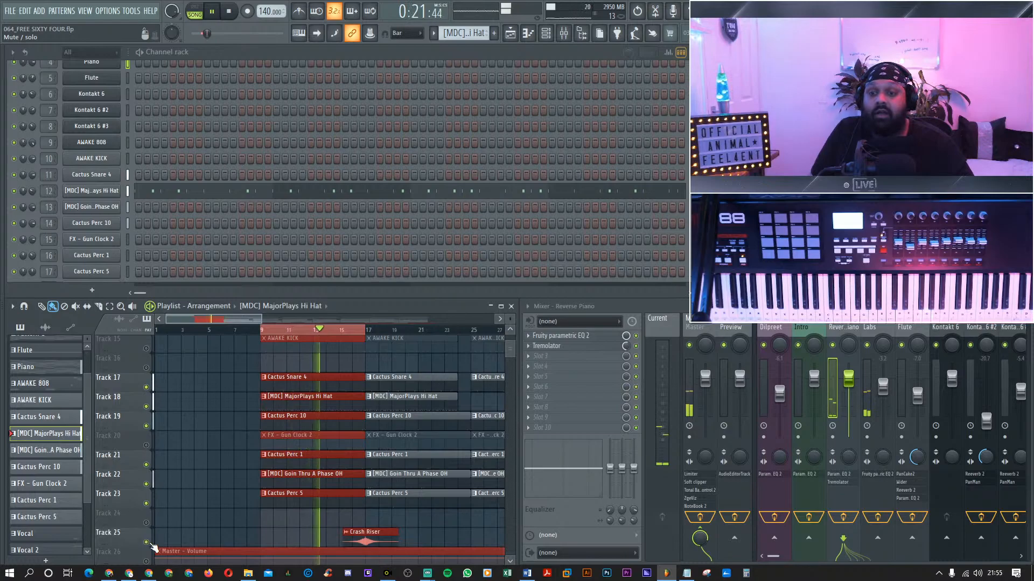
{"action": "left_click", "coordinate": [145, 446]}
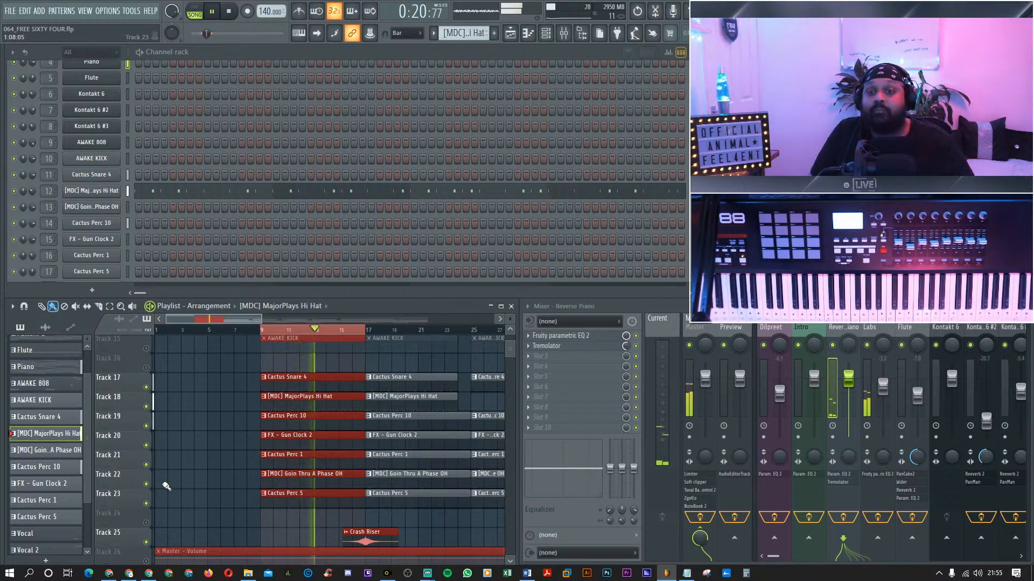
Unmute Track 15 (AWAKE KICK) and Track 14 (AWAKE 808), listen to the loop with them, and stop playback.
{"action": "scroll", "coordinate": [173, 420], "scroll_direction": "up", "scroll_amount": 4}
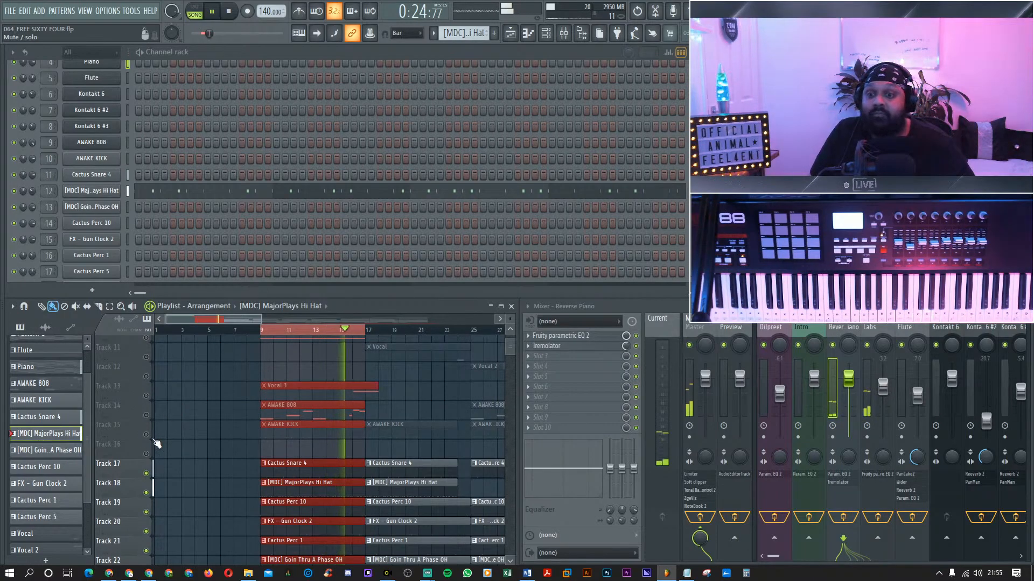
{"action": "left_click", "coordinate": [146, 435]}
{"action": "left_click", "coordinate": [146, 416]}
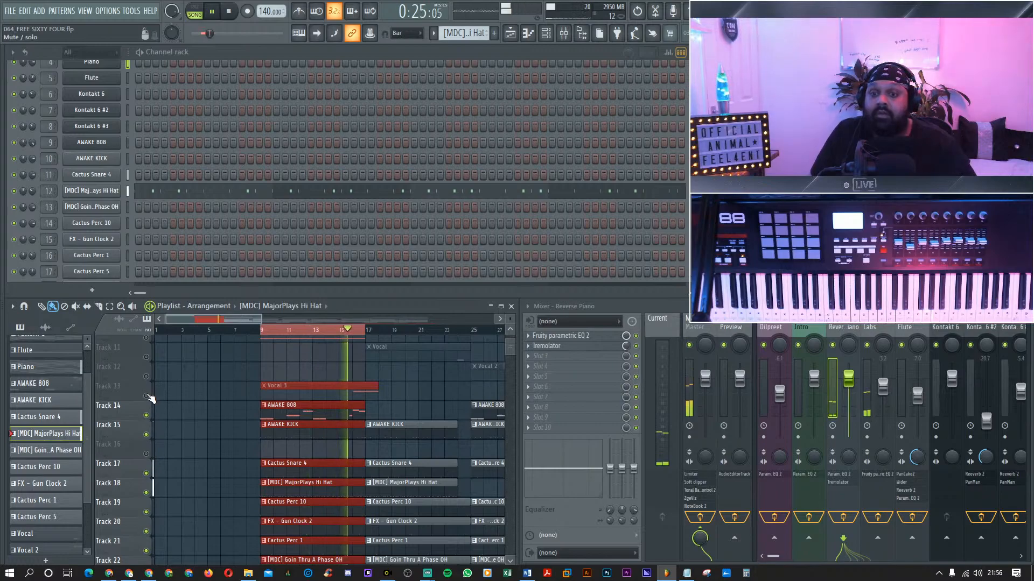
{"action": "scroll", "coordinate": [149, 397], "scroll_direction": "up", "scroll_amount": 4}
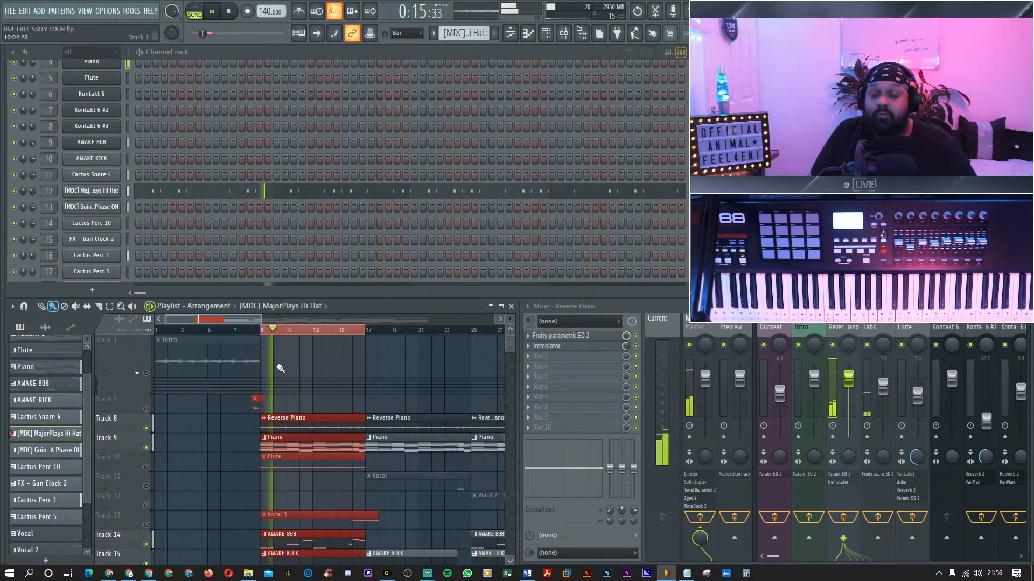
{"action": "key", "text": "space"}
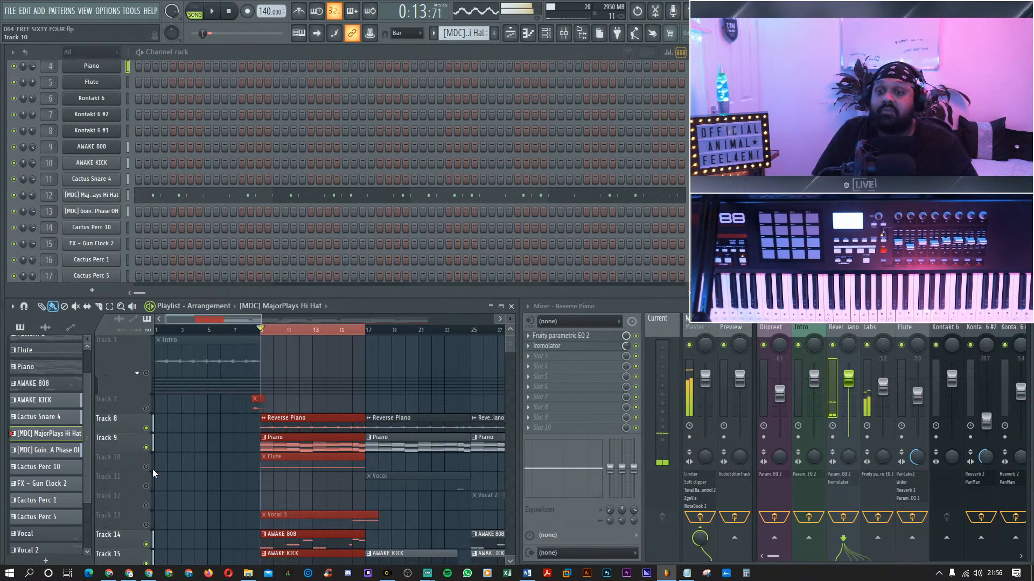
Solo Track 10 (Flute) and play it alone over bars 9 to 16, stopping playback at the end.
{"action": "left_click", "coordinate": [147, 468]}
{"action": "right_click", "coordinate": [147, 468]}
{"action": "key", "text": "space"}
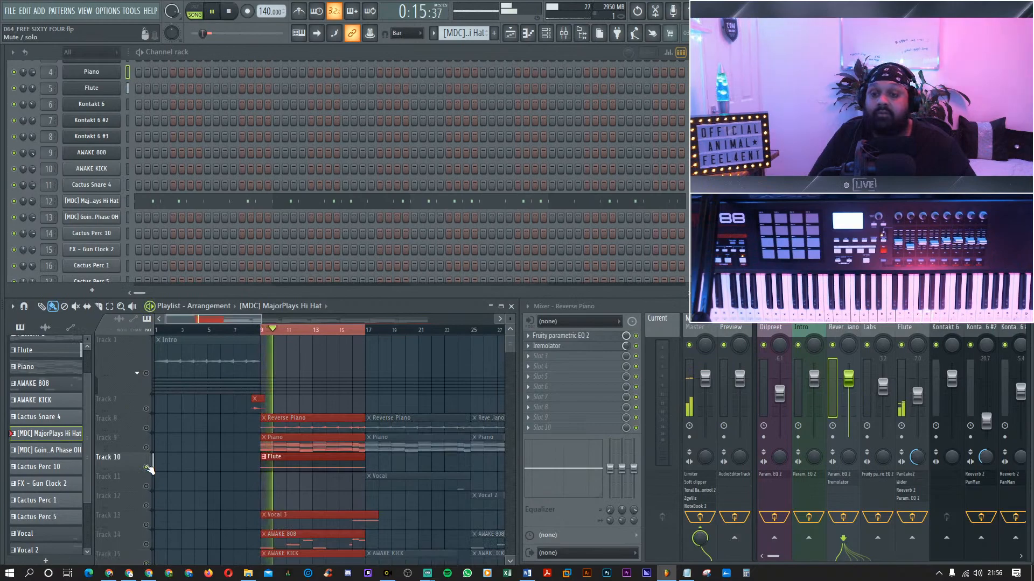
{"action": "scroll", "coordinate": [334, 247], "scroll_direction": "down", "scroll_amount": 5}
{"action": "scroll", "coordinate": [333, 247], "scroll_direction": "up", "scroll_amount": 7}
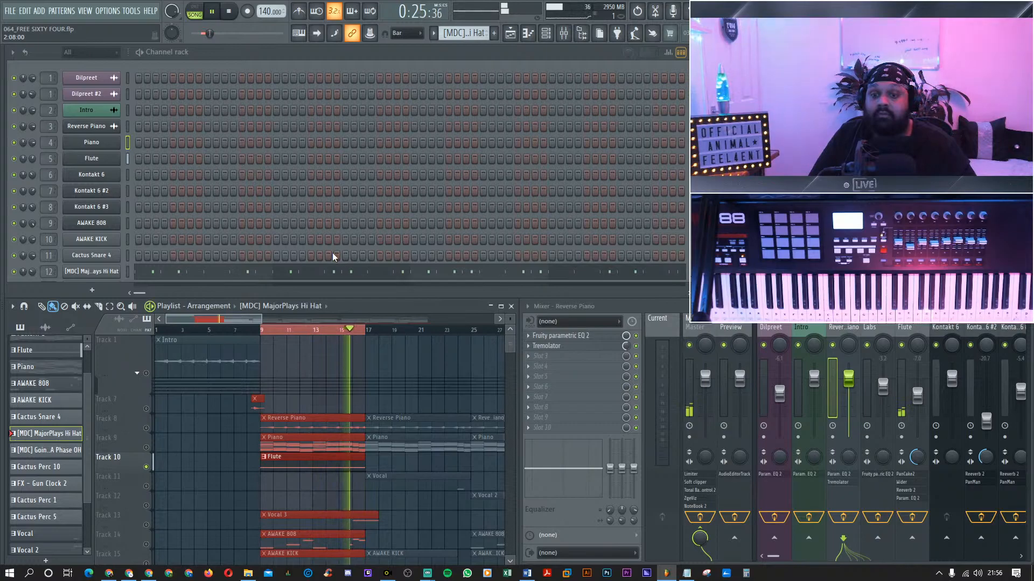
{"action": "key", "text": "space"}
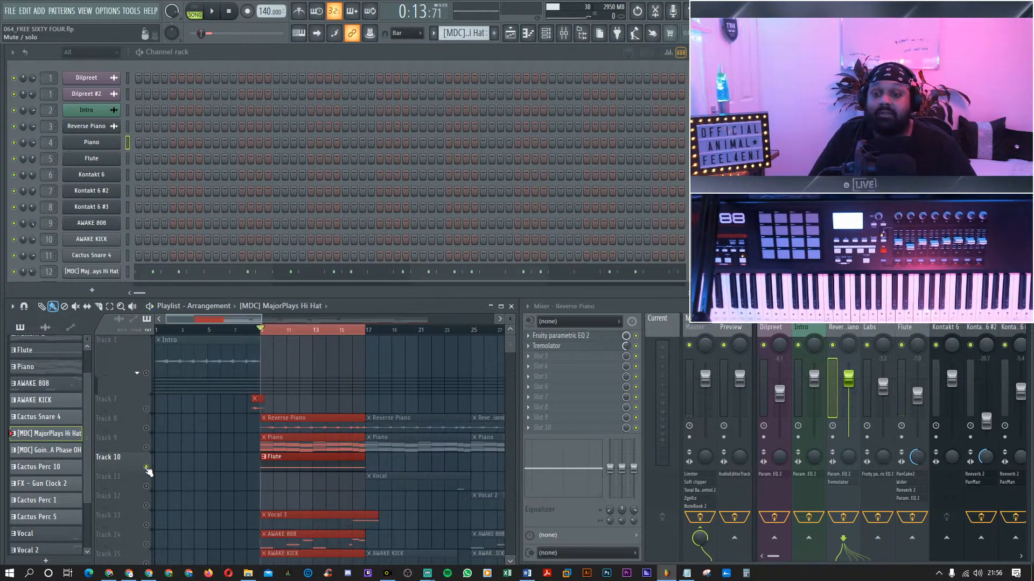
Release the solo on Track 10 and turn all playlist tracks back on, including Reverse Piano and Piano.
{"action": "right_click", "coordinate": [146, 467]}
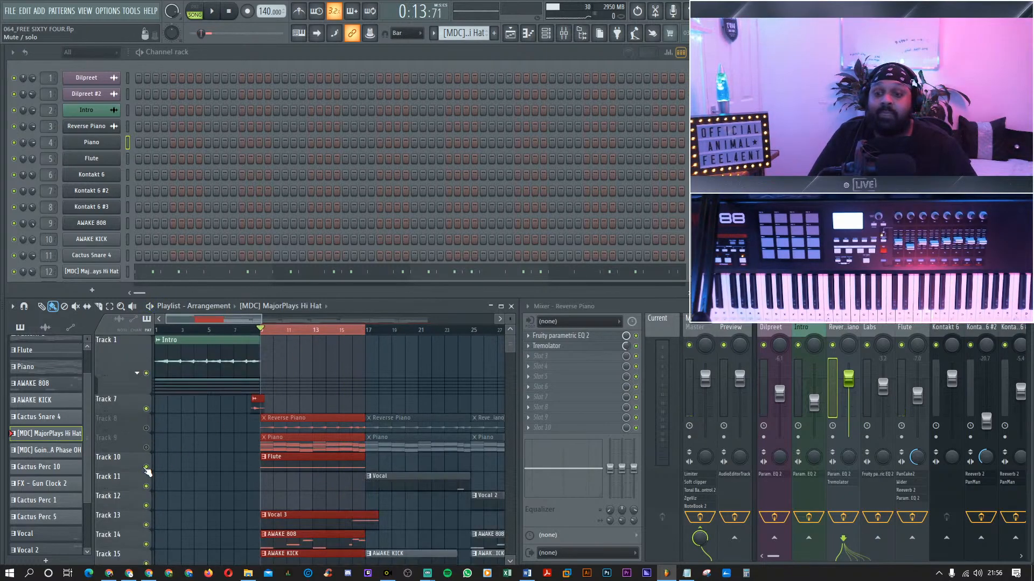
{"action": "right_click", "coordinate": [146, 468]}
{"action": "right_click", "coordinate": [146, 468]}
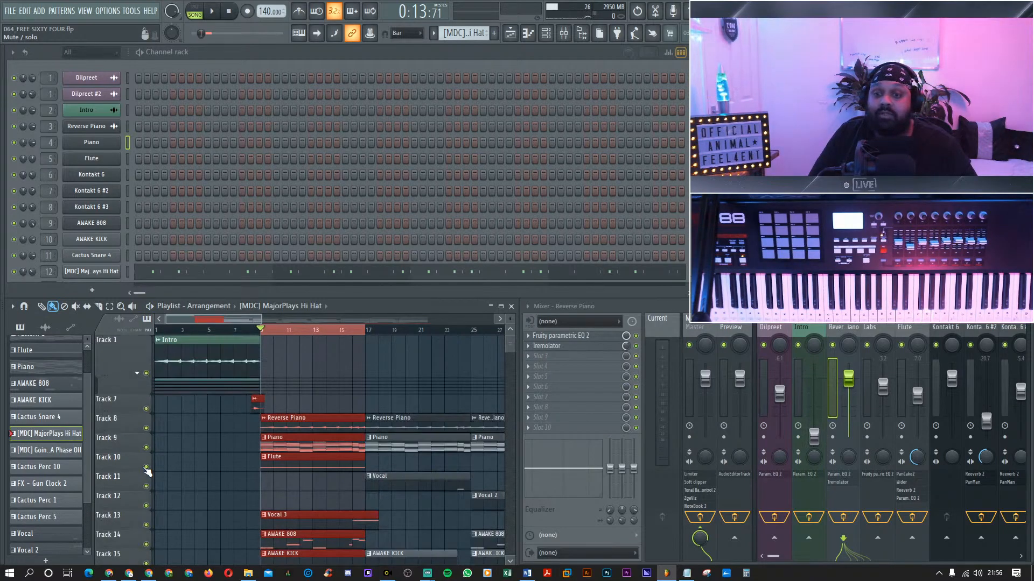
Play the Intro section over bars 1 to 8 and view the whole arrangement in the maximised playlist.
{"action": "mouse_move", "coordinate": [261, 332]}
{"action": "left_mouse_down"}
{"action": "mouse_move", "coordinate": [155, 330]}
{"action": "mouse_move", "coordinate": [263, 330]}
{"action": "left_mouse_up"}
{"action": "key", "text": "space"}
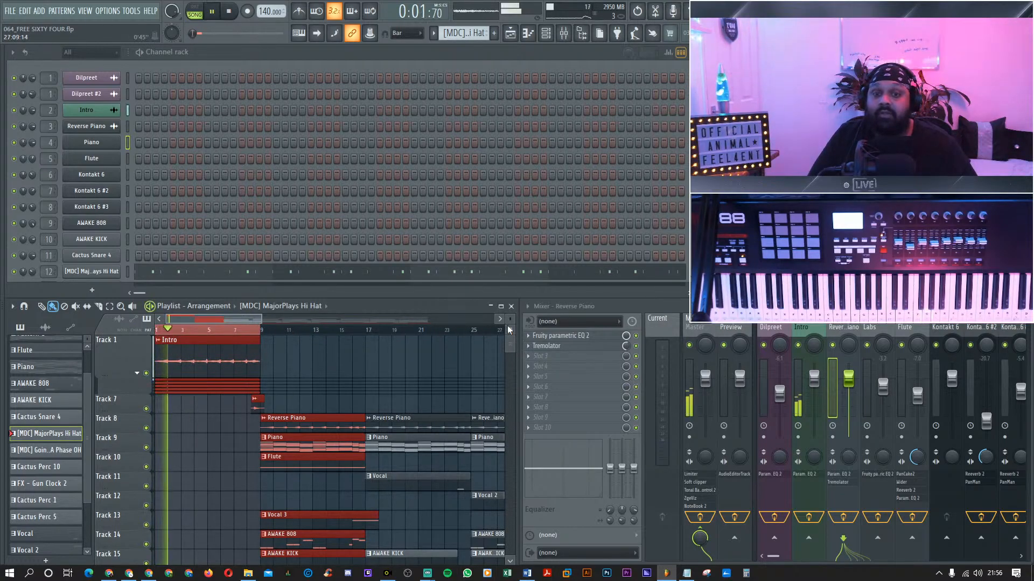
{"action": "left_click", "coordinate": [501, 306]}
{"action": "left_click", "coordinate": [502, 308]}
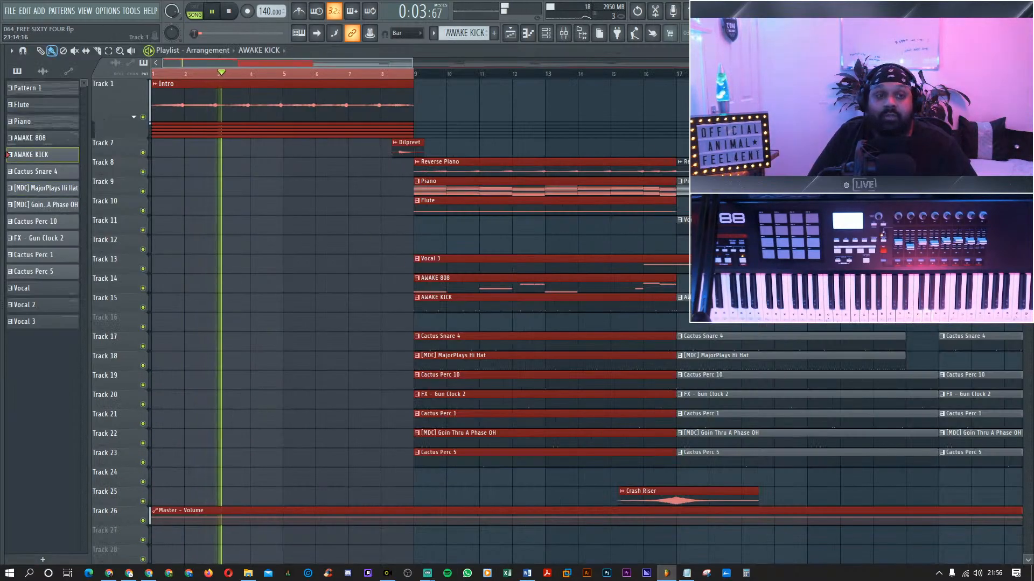
{"action": "scroll", "coordinate": [538, 323], "scroll_direction": "up", "scroll_amount": 5}
{"action": "scroll", "coordinate": [538, 323], "scroll_direction": "down", "scroll_amount": 5}
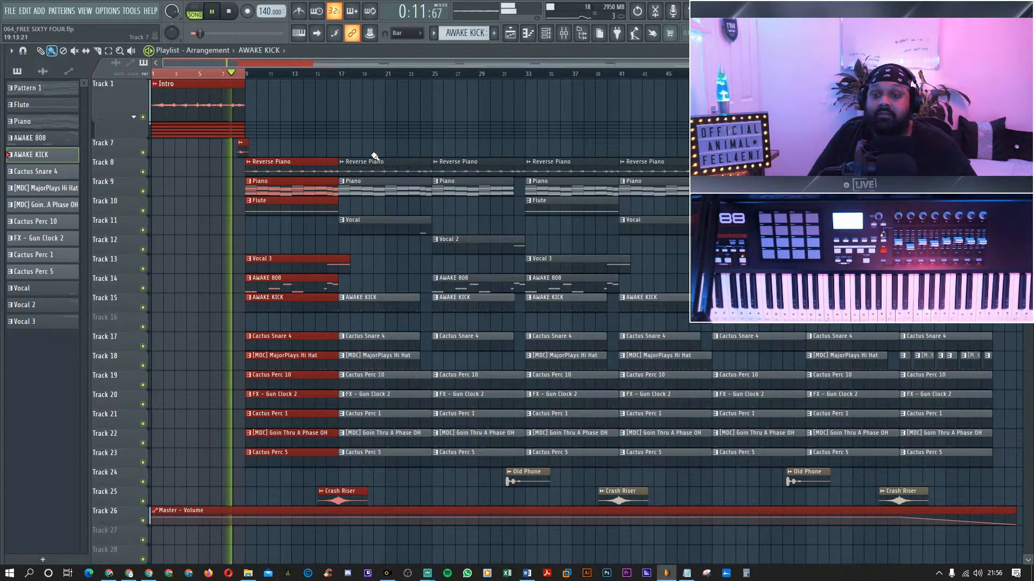
Clear the playlist selection, play the full arrangement from the start, and restore the playlist to its smaller window.
{"action": "key", "text": "space"}
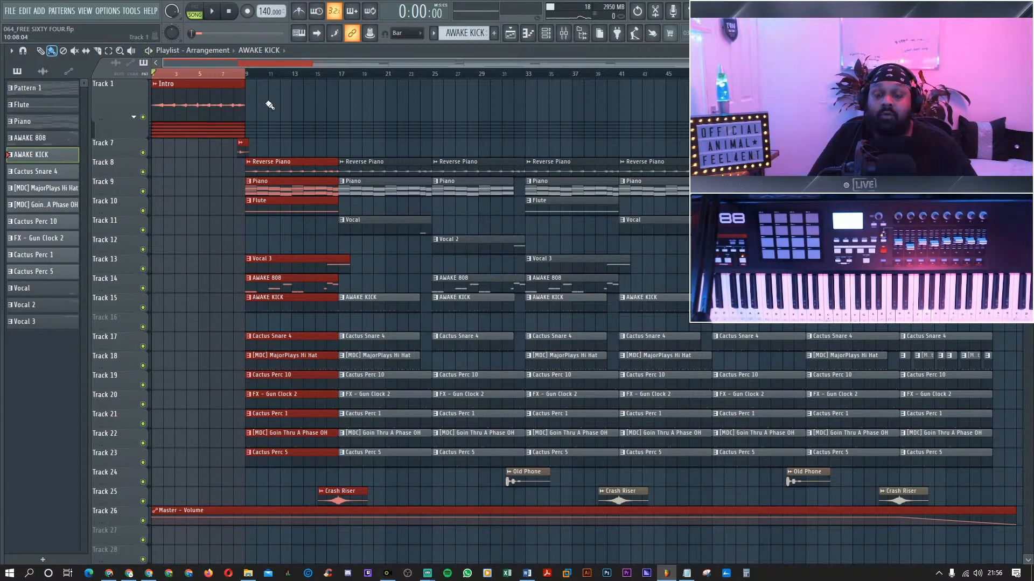
{"action": "key", "text": "ctrl+d"}
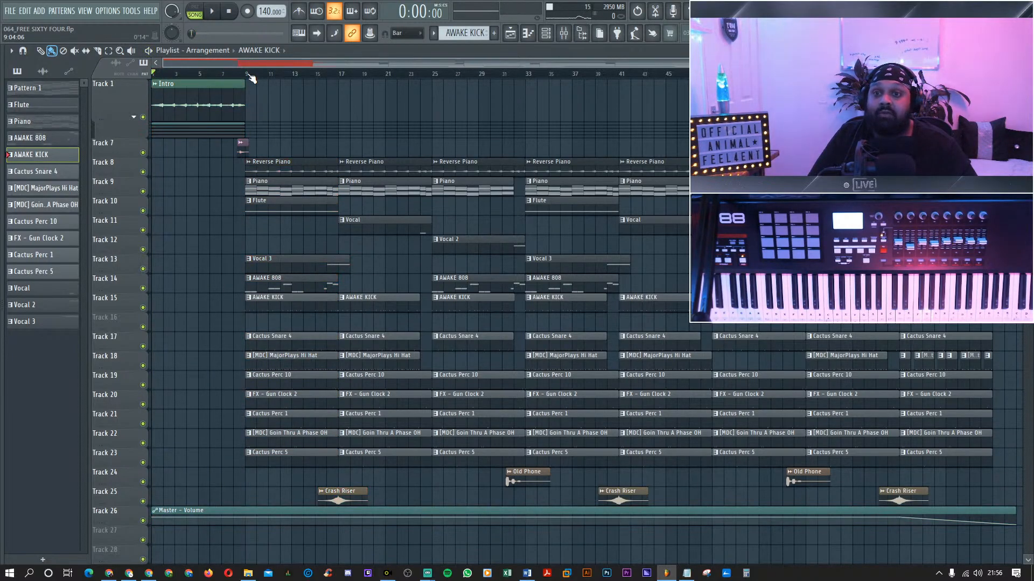
{"action": "key", "text": "space"}
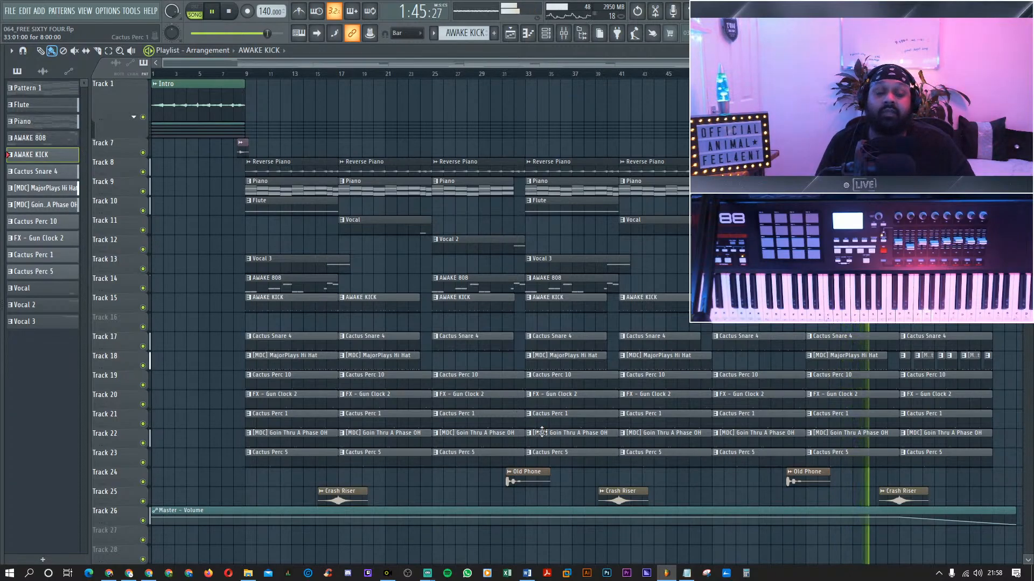
{"action": "double_click", "coordinate": [634, 51]}
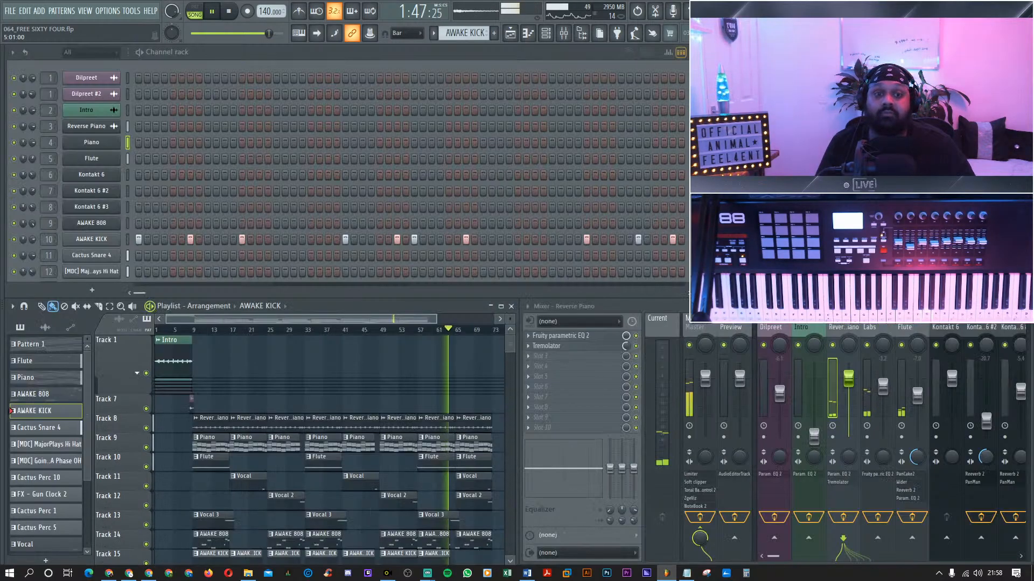
Maximise the mixer and inspect the effect slots of Master, Preview, insert 1, Intro, Reverse Piano and Labs, then restore its smaller window.
{"action": "double_click", "coordinate": [605, 306]}
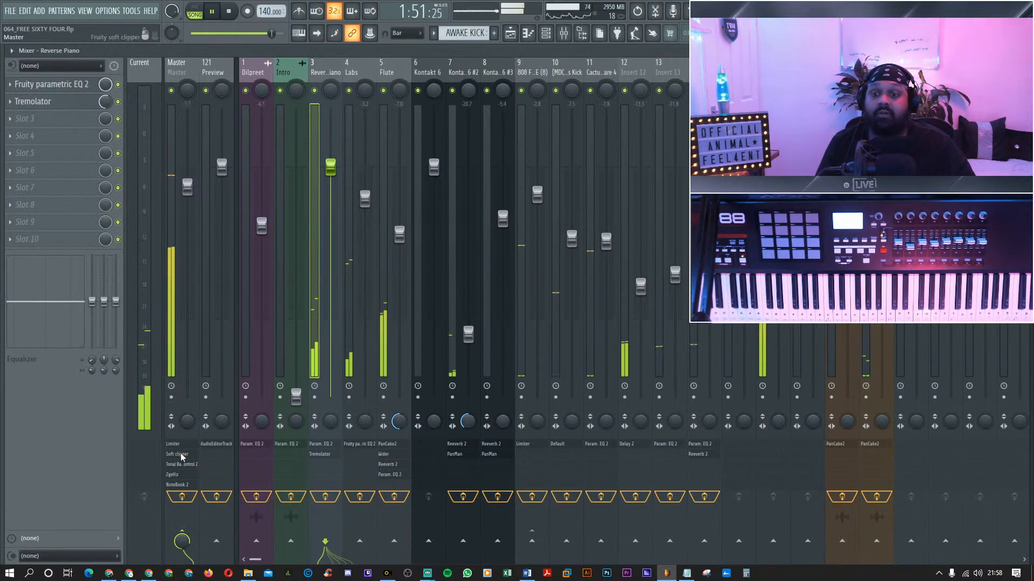
{"action": "left_click", "coordinate": [177, 66]}
{"action": "left_click", "coordinate": [209, 70]}
{"action": "left_click", "coordinate": [253, 70]}
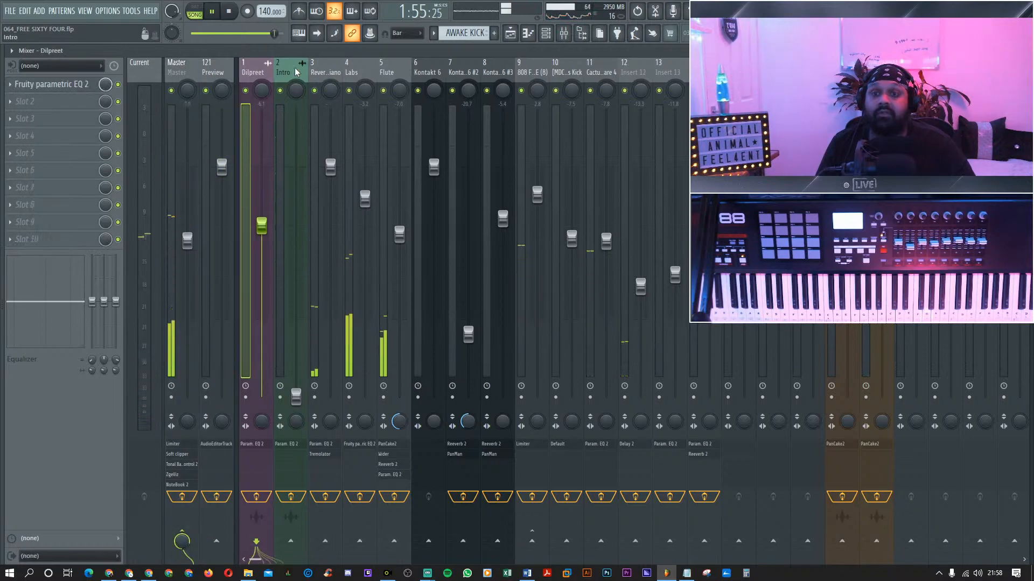
{"action": "left_click", "coordinate": [296, 72]}
{"action": "left_click", "coordinate": [329, 72]}
{"action": "left_click", "coordinate": [366, 73]}
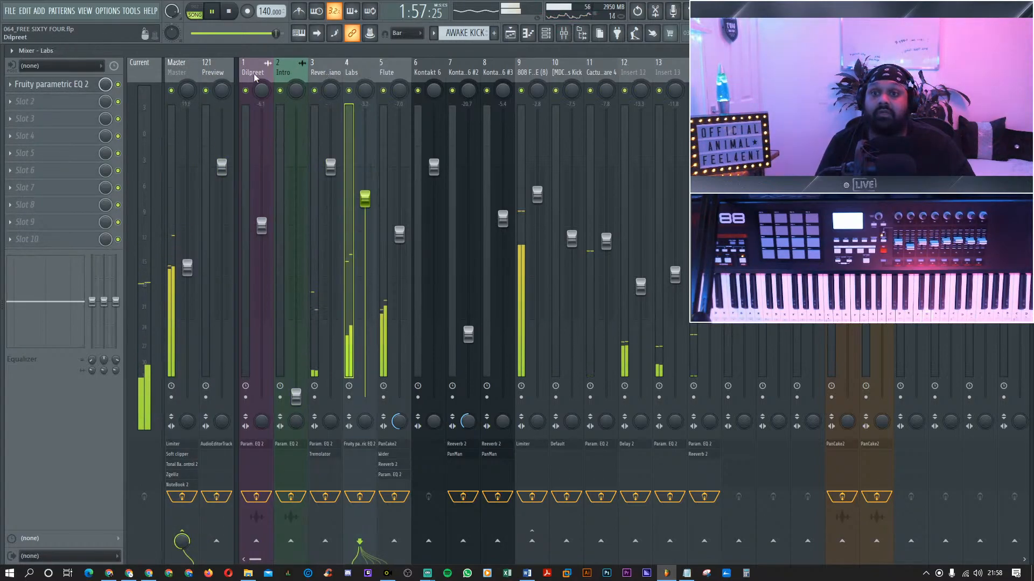
{"action": "left_click", "coordinate": [218, 74]}
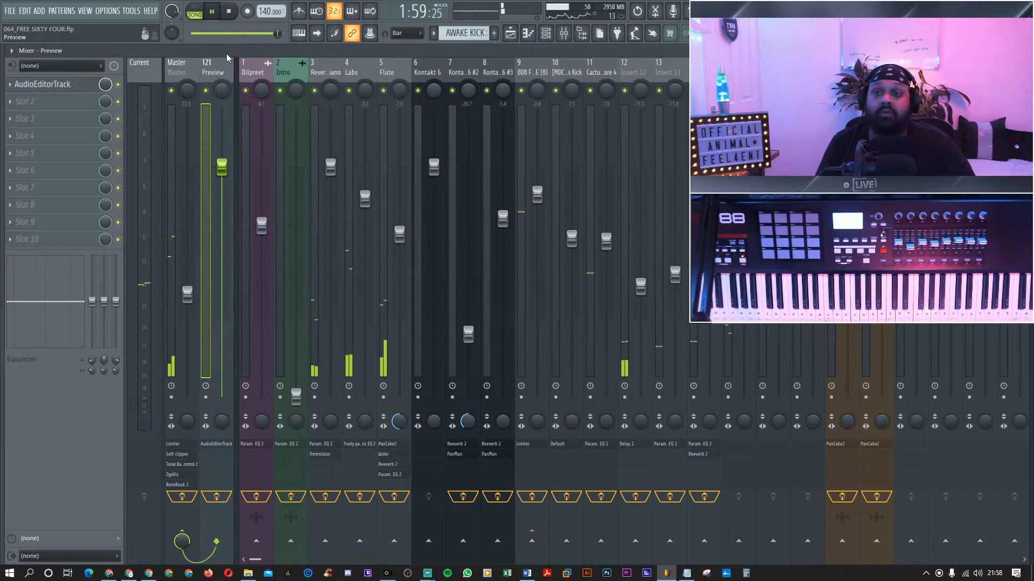
{"action": "double_click", "coordinate": [224, 51]}
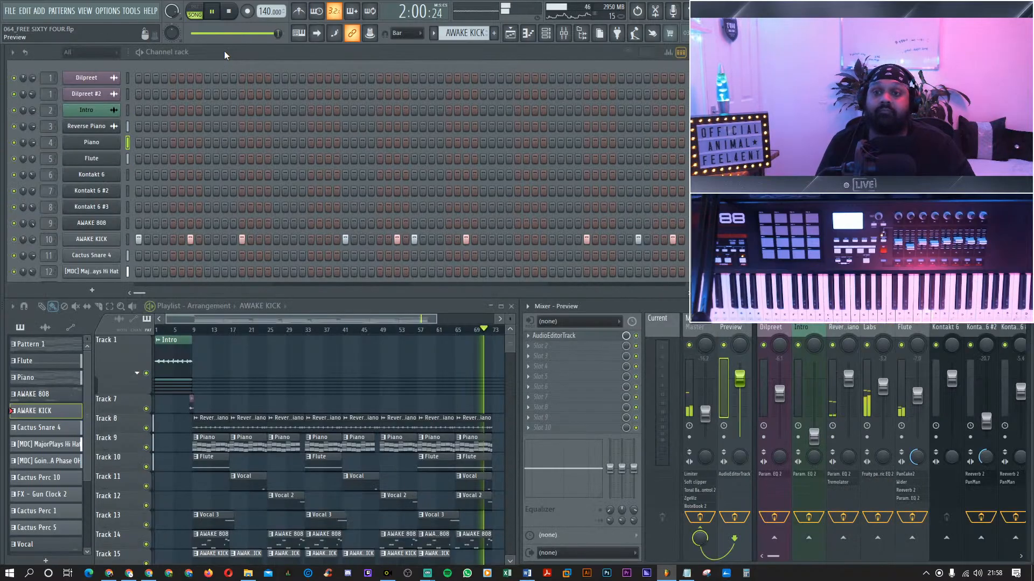
Open the audio settings to view the device and mixer options, and close them again.
{"action": "left_click", "coordinate": [111, 11]}
{"action": "left_click", "coordinate": [123, 45]}
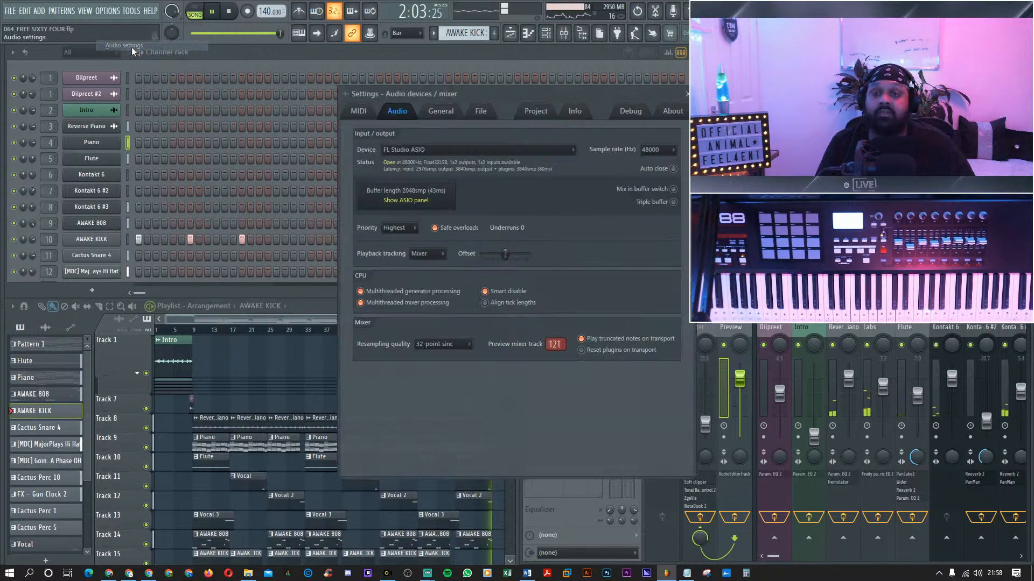
{"action": "left_click", "coordinate": [686, 95]}
Switch the metronome on and off during playback, and show and hide the browser.
{"action": "left_click", "coordinate": [306, 15]}
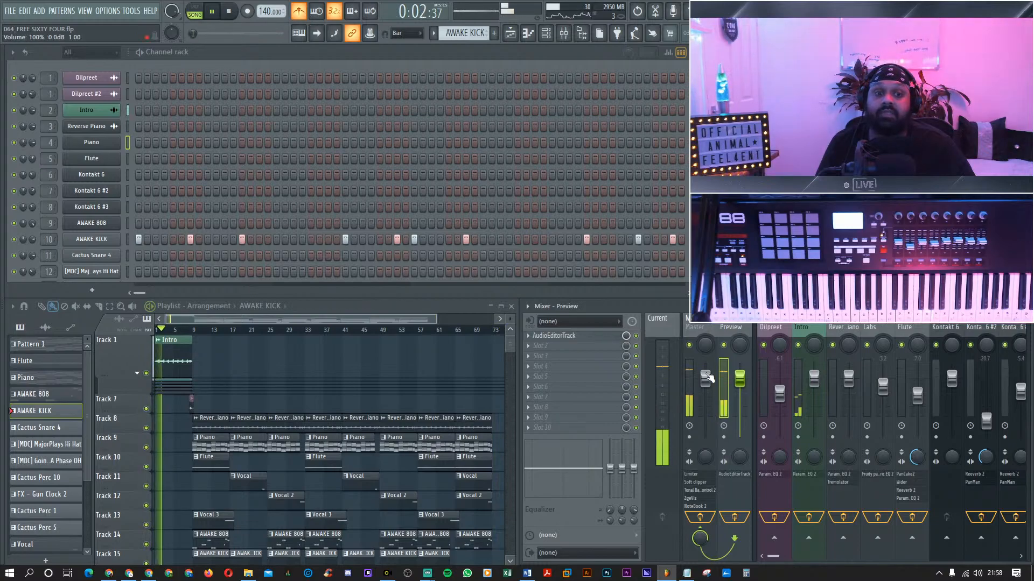
{"action": "left_click", "coordinate": [298, 13]}
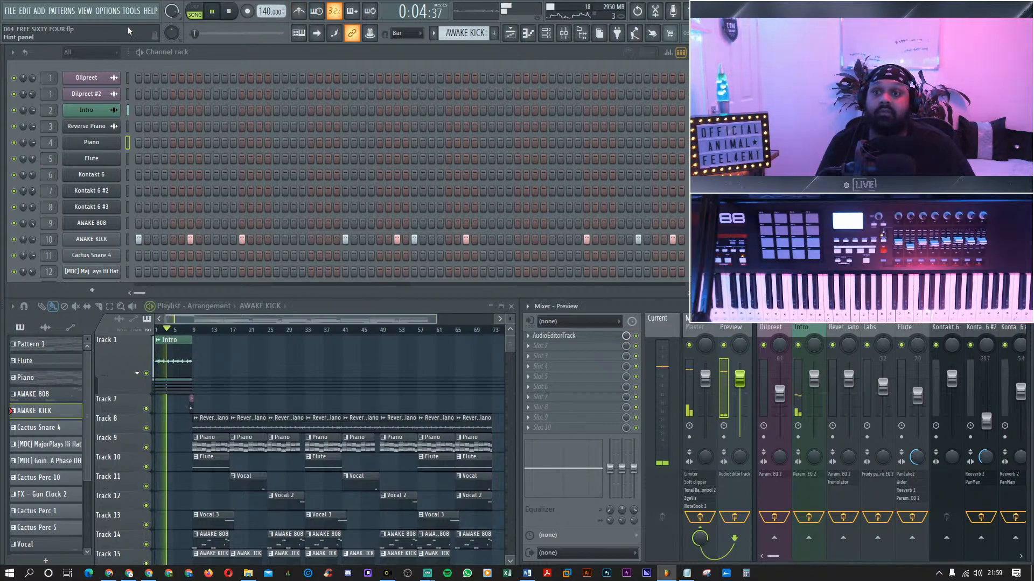
{"action": "left_click", "coordinate": [5, 212]}
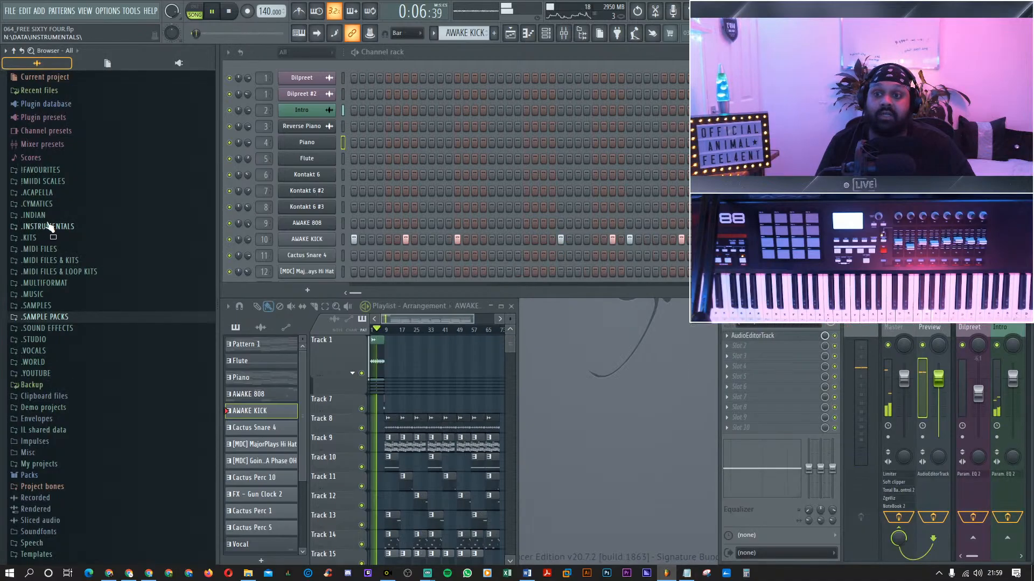
{"action": "left_click", "coordinate": [218, 212]}
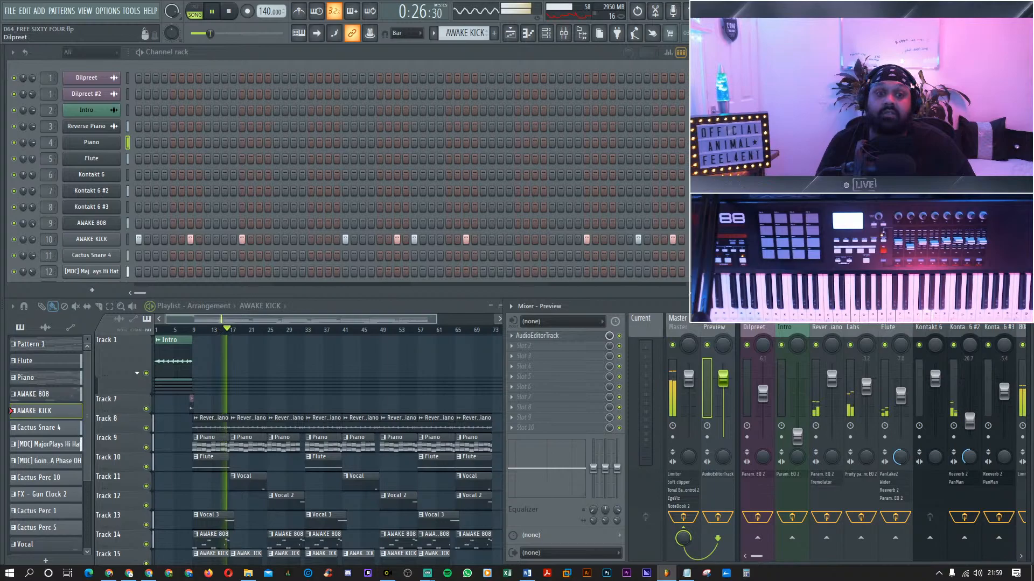
Maximise the mixer and inspect the effect chains of insert 1, Intro, Reverse Piano and Flute during playback.
{"action": "double_click", "coordinate": [754, 307]}
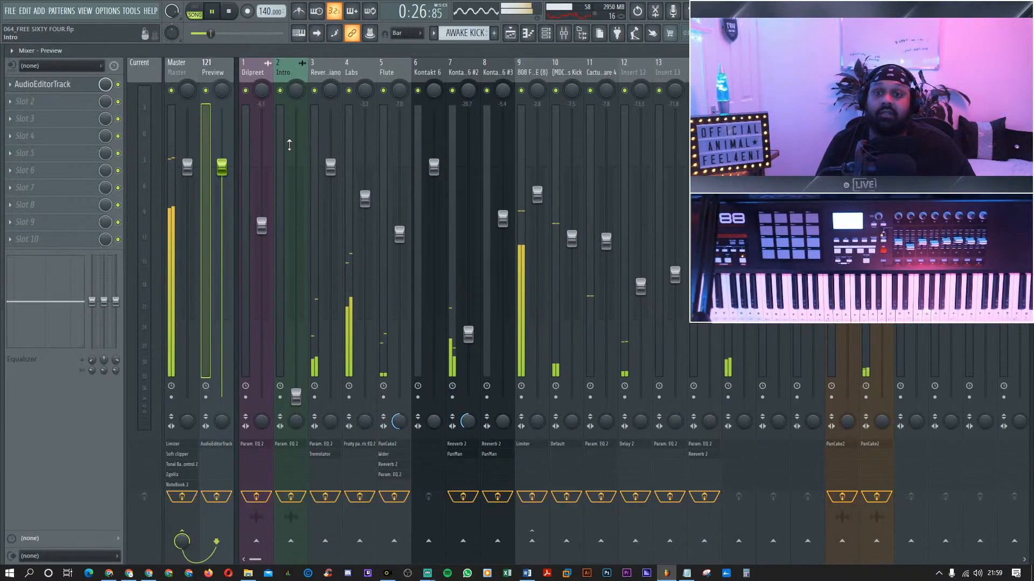
{"action": "left_click", "coordinate": [256, 87]}
{"action": "left_click", "coordinate": [288, 72]}
{"action": "left_click", "coordinate": [331, 75]}
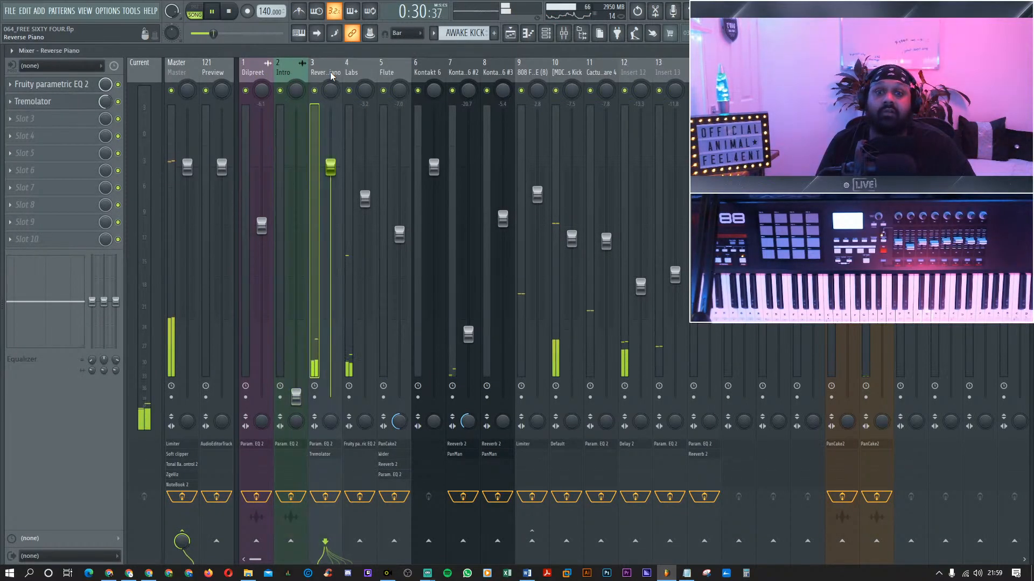
{"action": "left_click", "coordinate": [391, 73]}
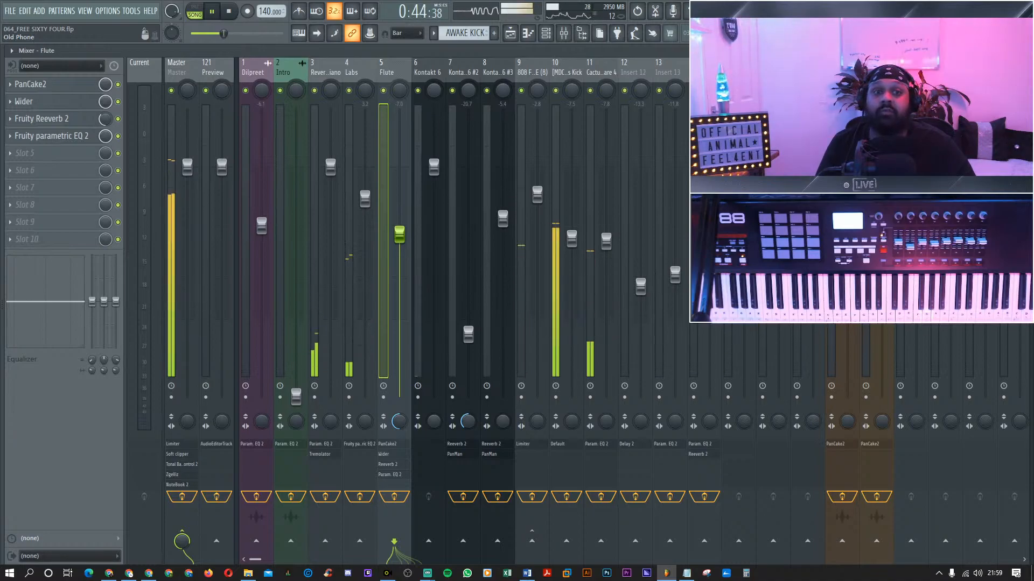
Restore the mixer to its smaller window and move its edge so it no longer overlaps the playlist.
{"action": "key", "text": "Return"}
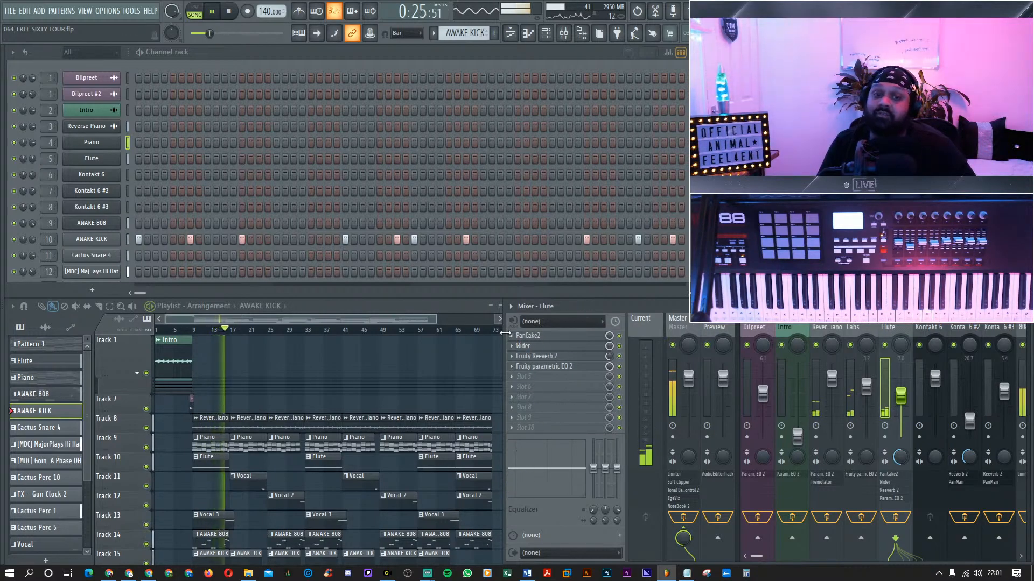
{"action": "left_click_drag", "start_coordinate": [504, 334], "coordinate": [520, 335]}
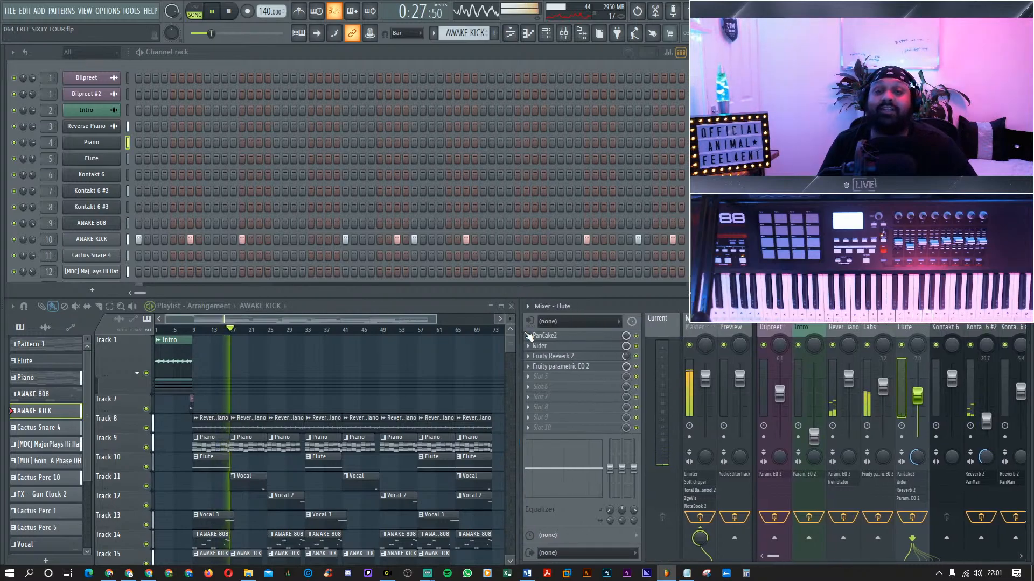